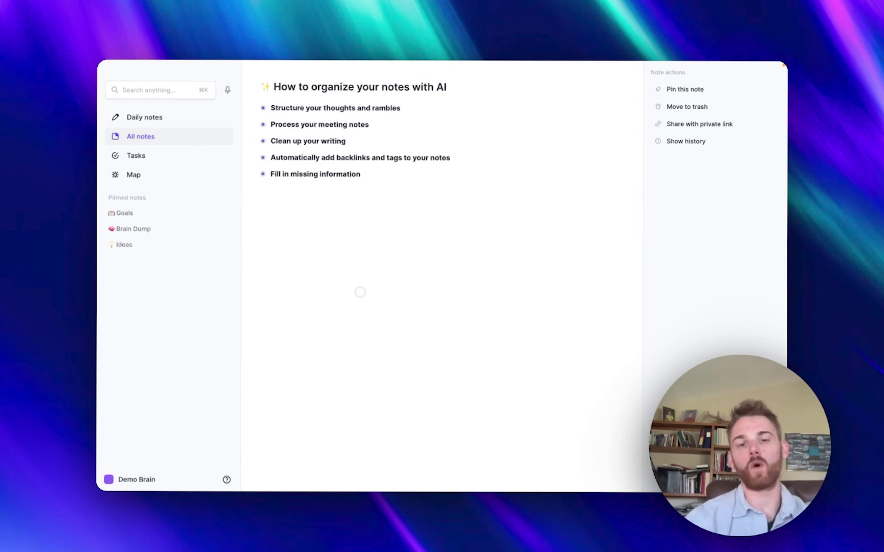
Step: Highlight the five topic blocks in turn, then expand 'Structure your thoughts and rambles' to show its ramble
click(252, 108)
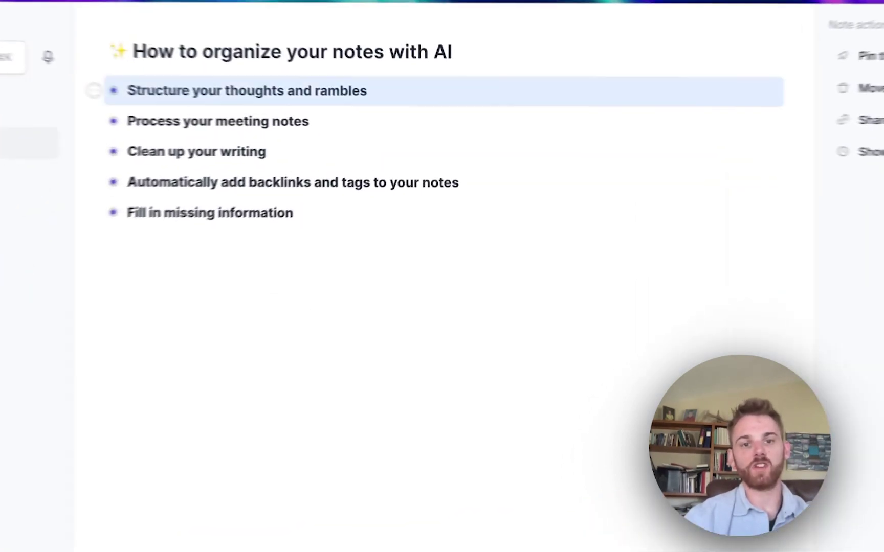
click(93, 122)
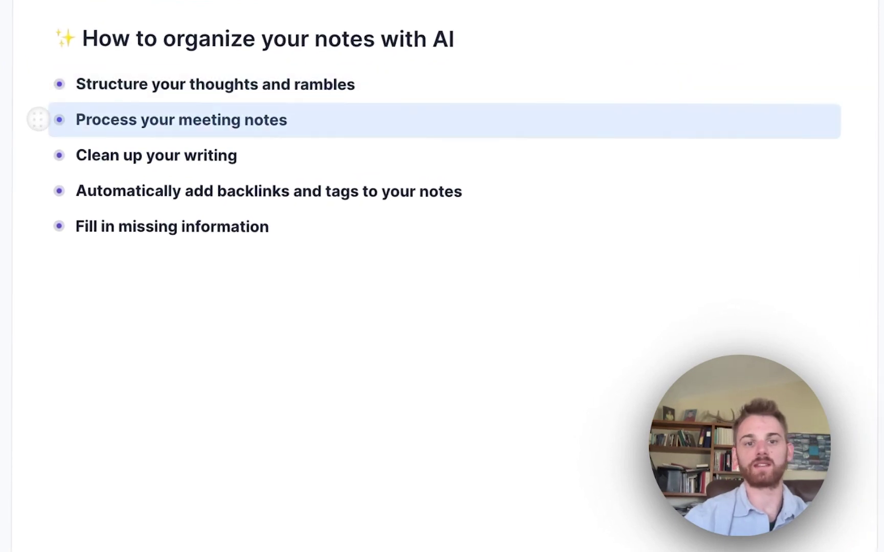
click(38, 155)
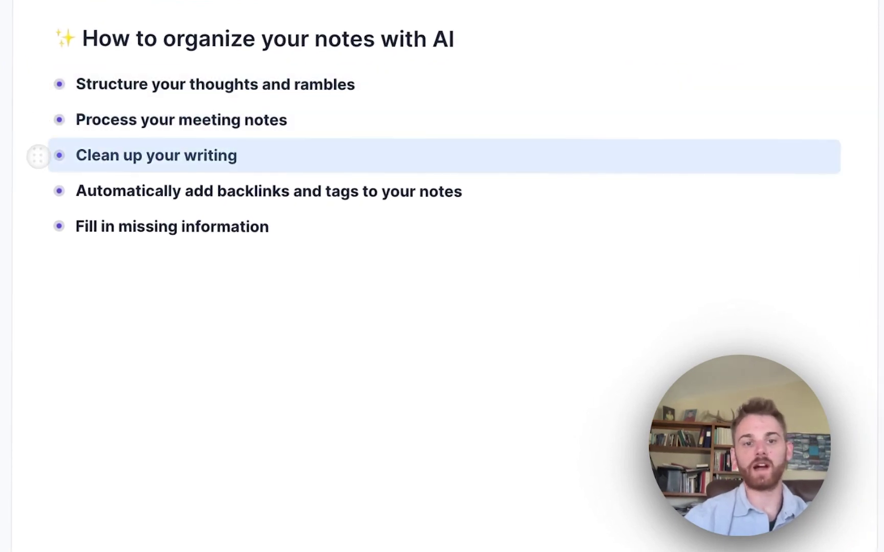
click(39, 192)
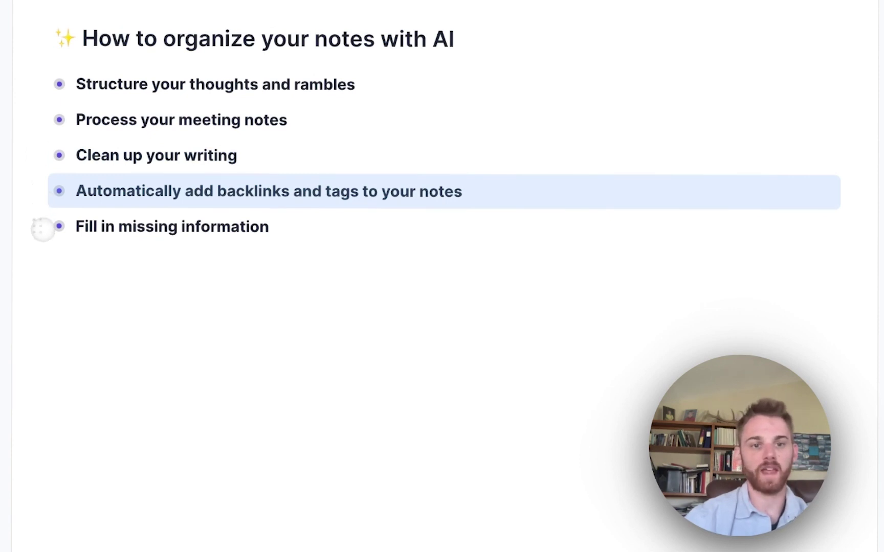
click(41, 228)
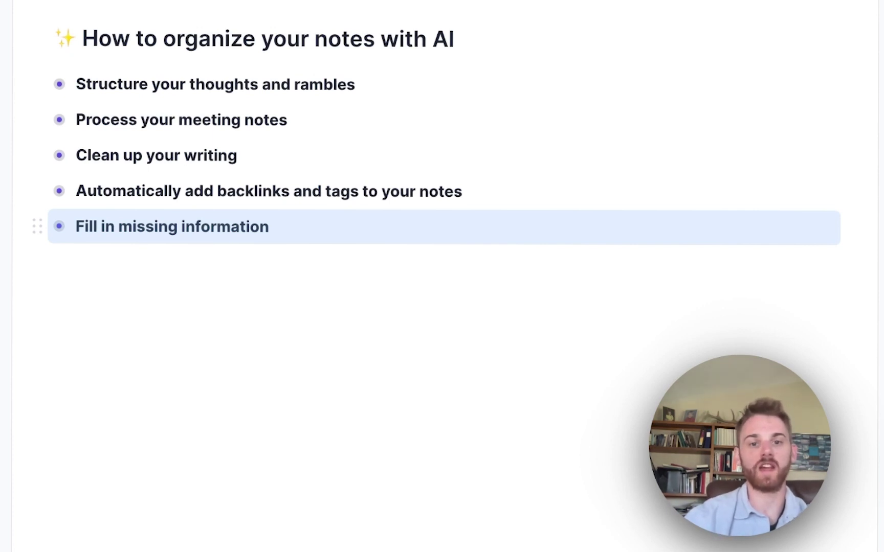
click(163, 263)
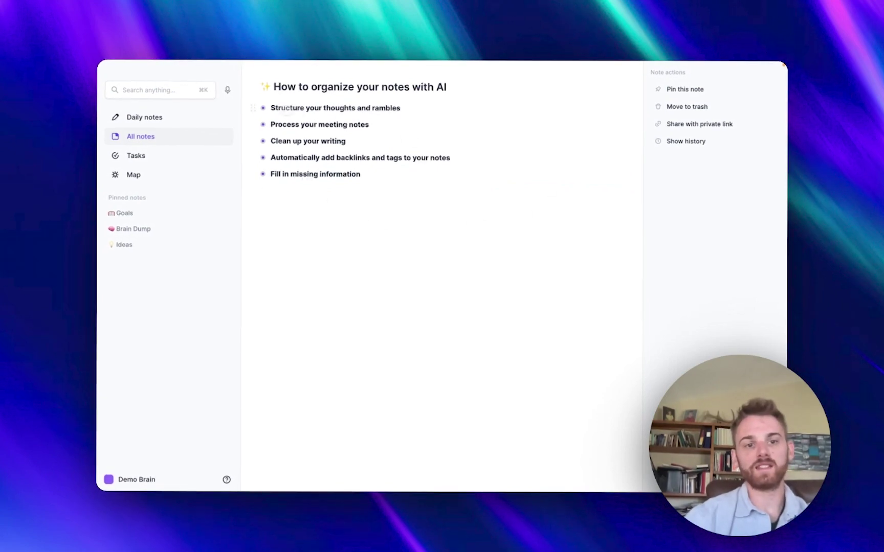
click(263, 108)
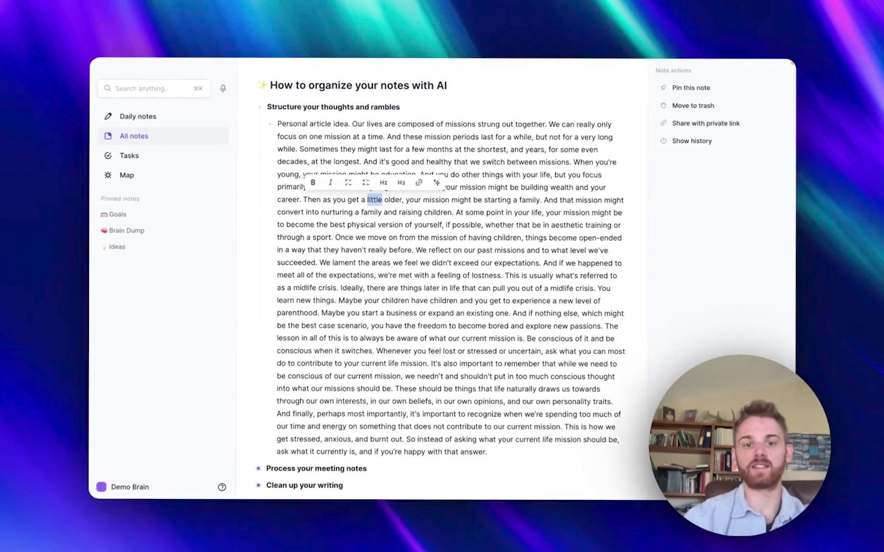
Step: Replace the life-missions ramble with four AI 'List key takeaways' bullets
triple_click(324, 243)
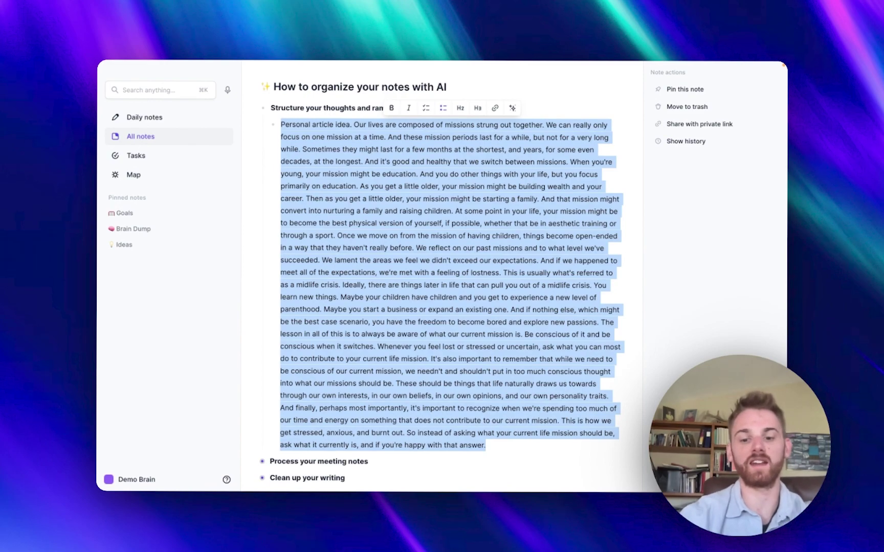
key(super+j)
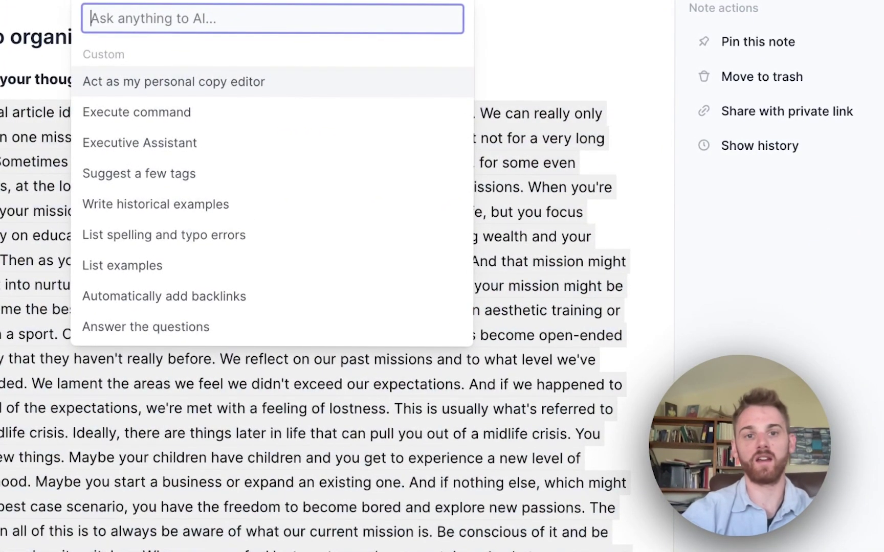
text(key)
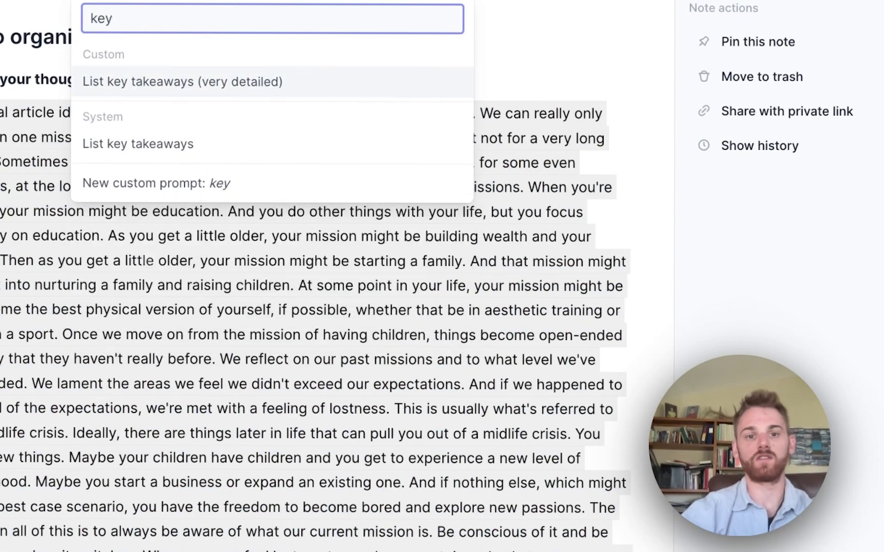
click(186, 146)
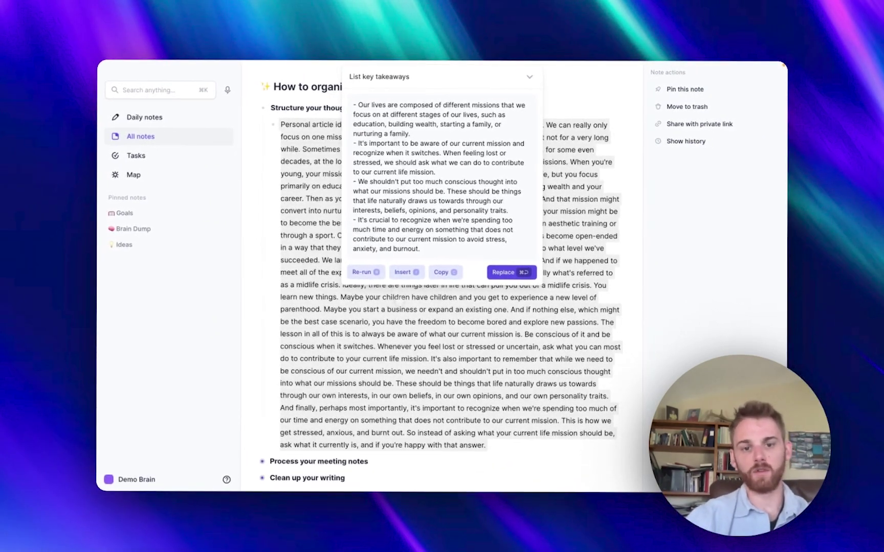
click(511, 272)
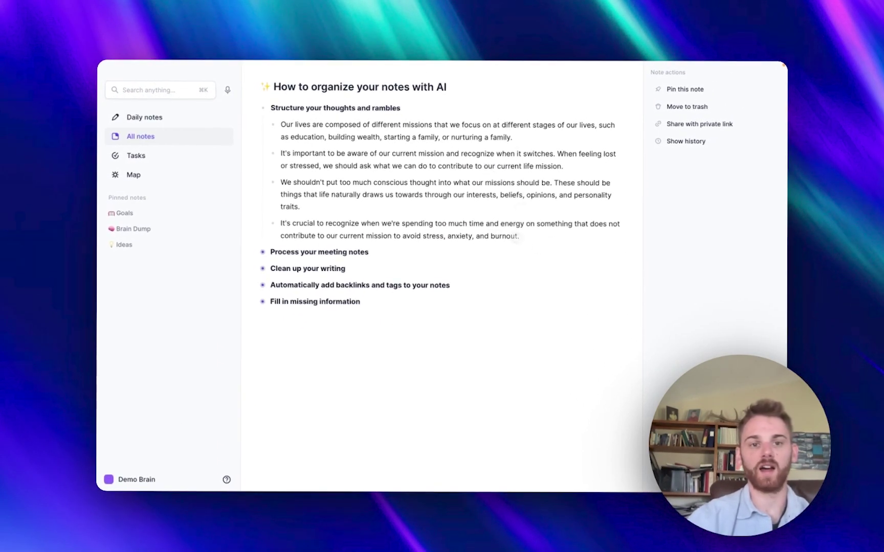
Step: Expand 'Process your meeting notes' to show the Growth Check-in June 2023 notes and audio memo
click(519, 235)
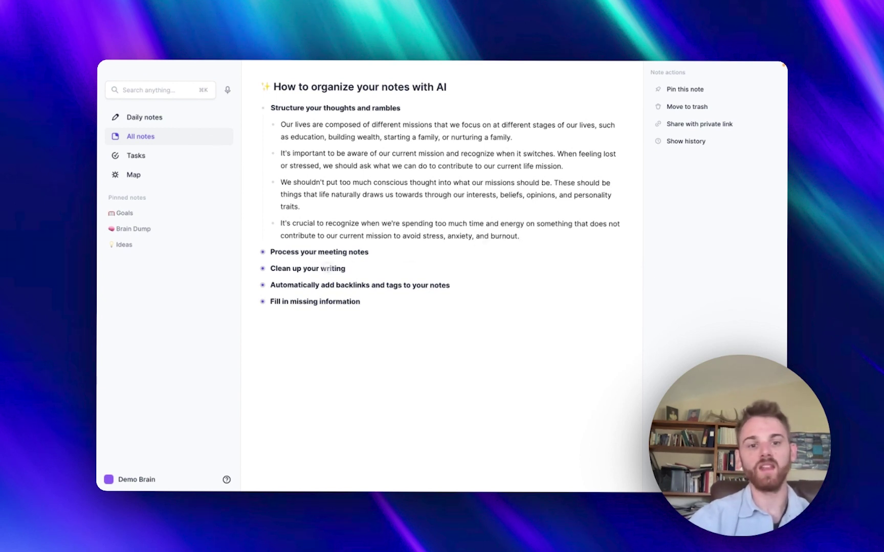
click(263, 252)
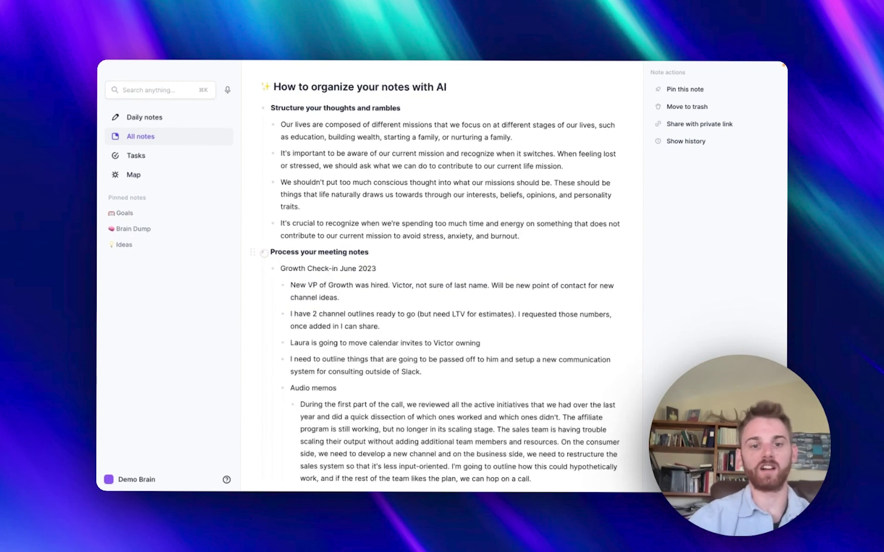
scroll(411, 308, down, 4)
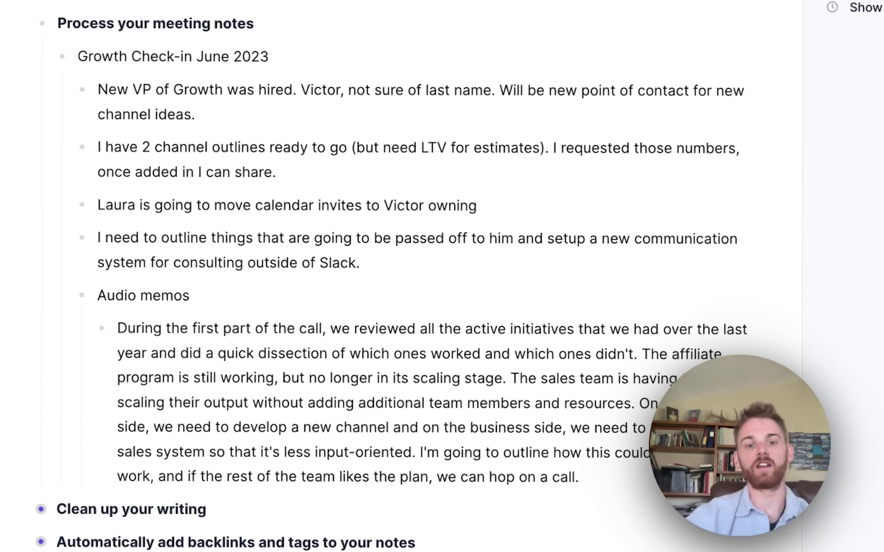
Step: Run the Executive Assistant custom prompt on the Growth Check-in meeting notes
drag(579, 477, 119, 56)
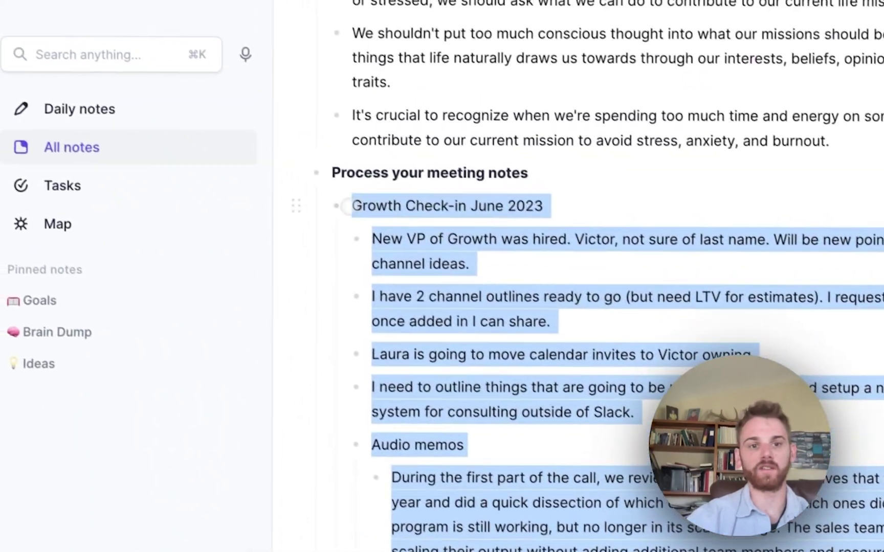
key(super+j)
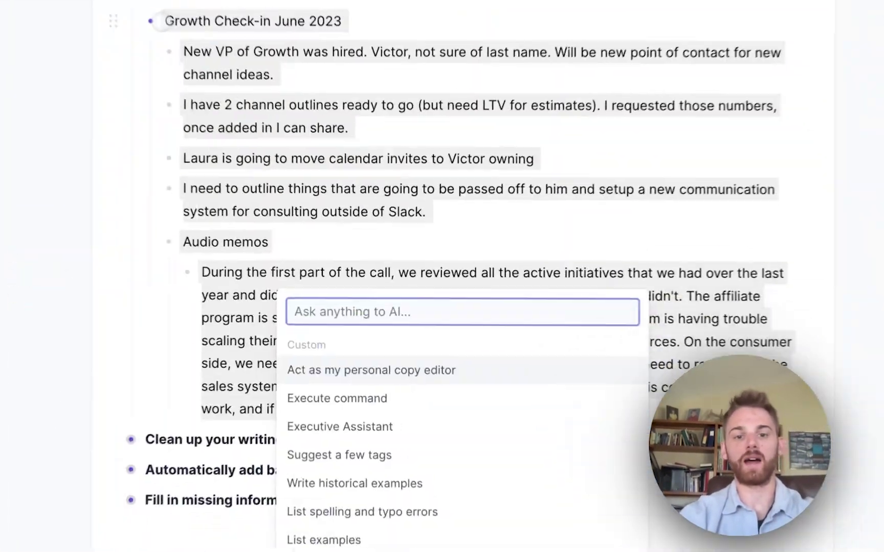
text(executi)
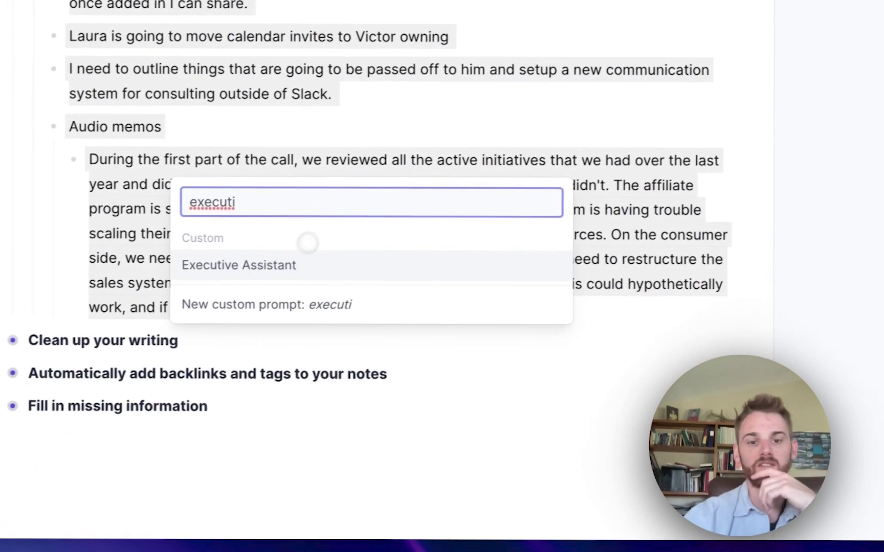
key(Return)
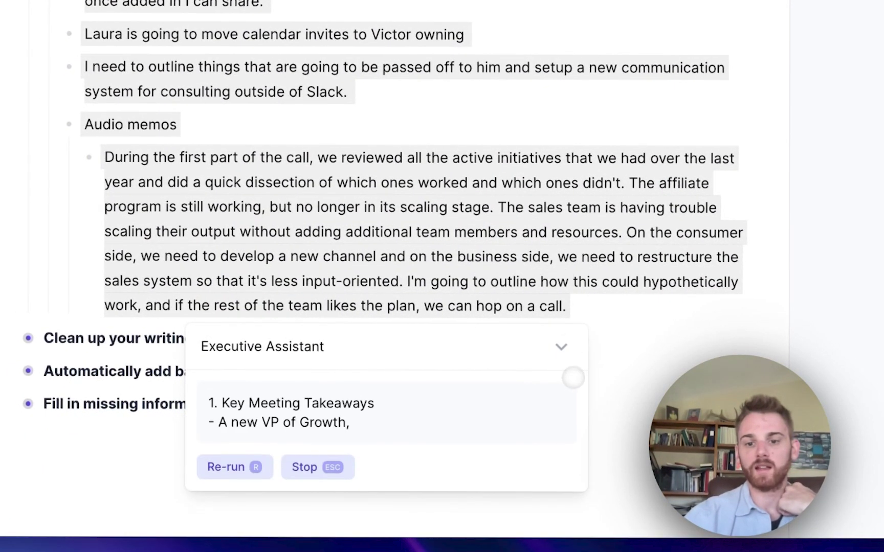
Step: Expand and enlarge the Executive Assistant prompt's instructions and read through its sections
click(562, 348)
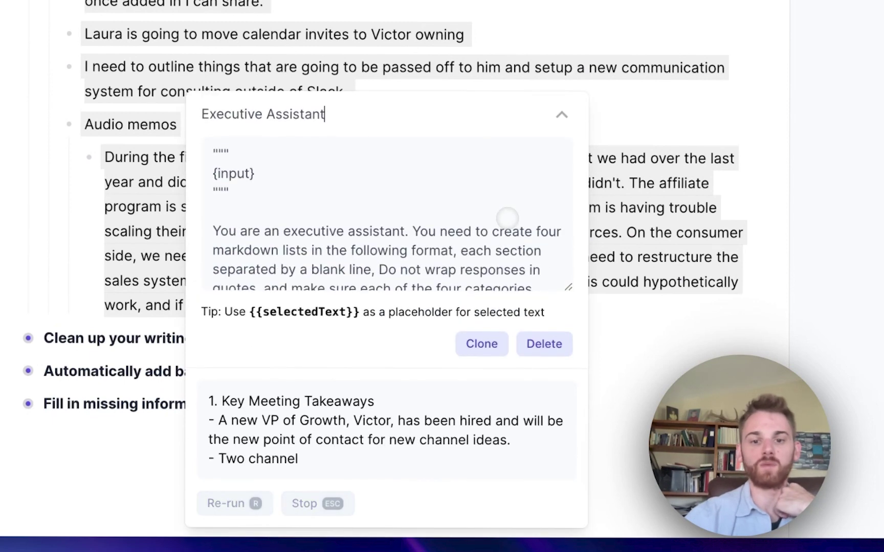
scroll(507, 223, down, 2)
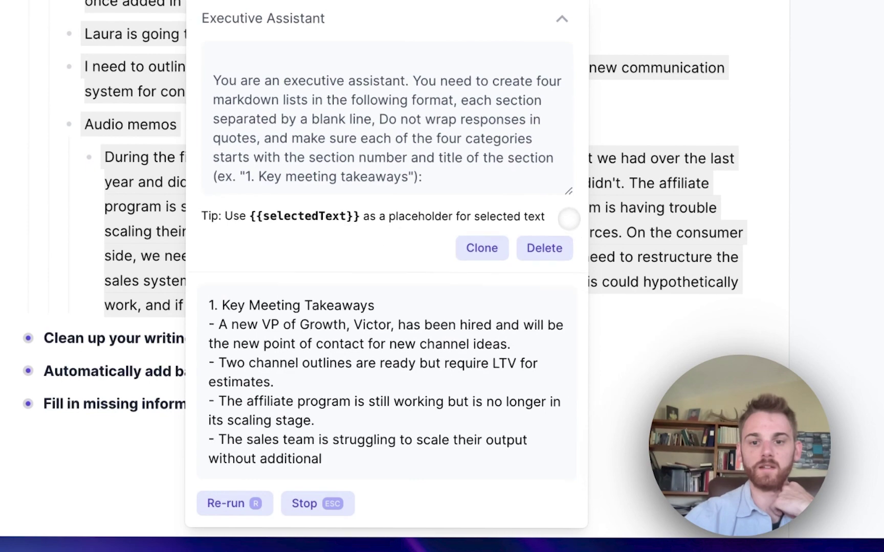
drag(566, 168, 569, 361)
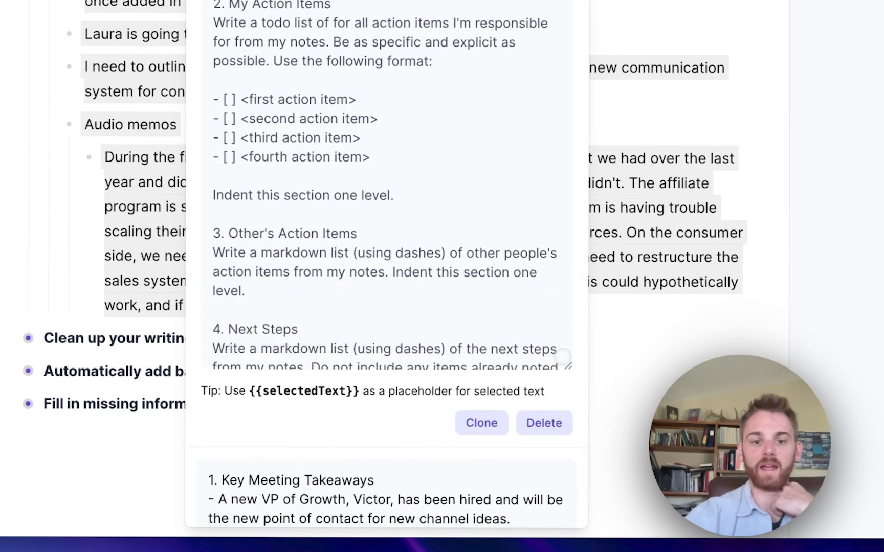
scroll(563, 368, up, 6)
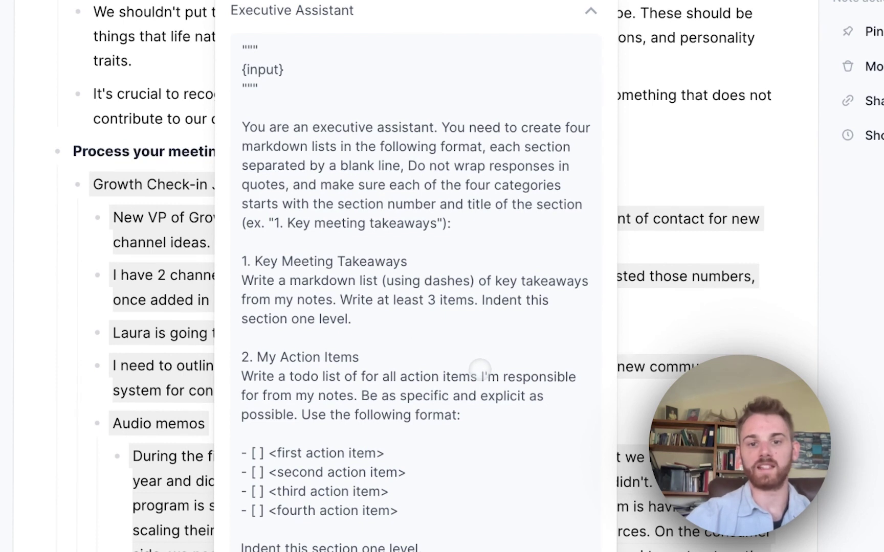
scroll(415, 291, down, 1)
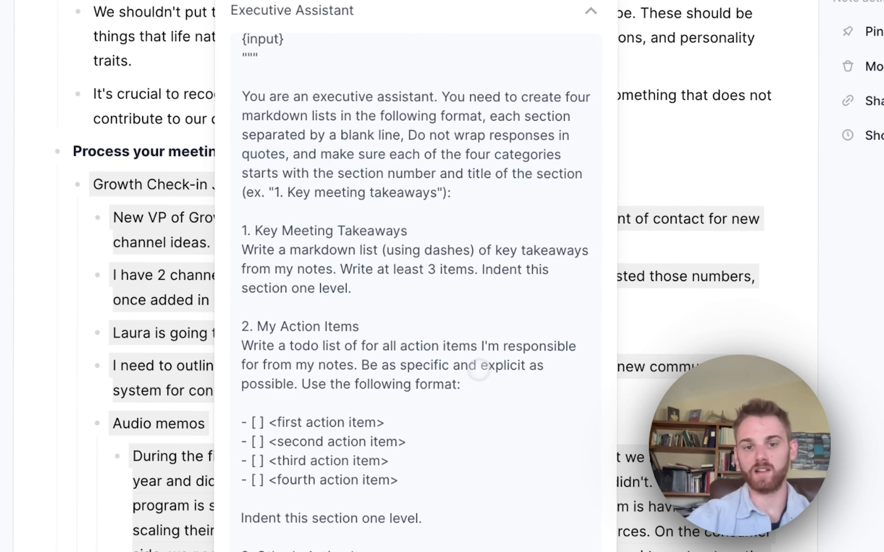
scroll(300, 533, down, 1)
scroll(300, 534, down, 5)
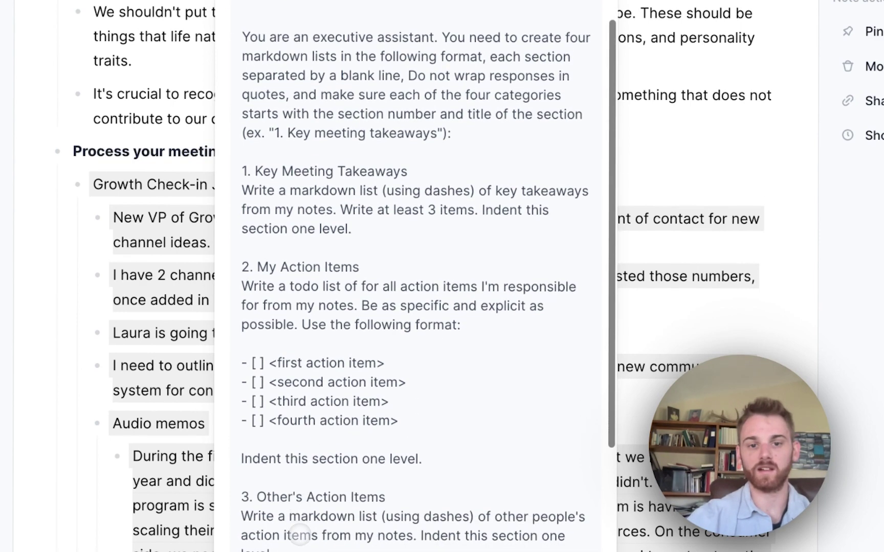
scroll(446, 391, down, 3)
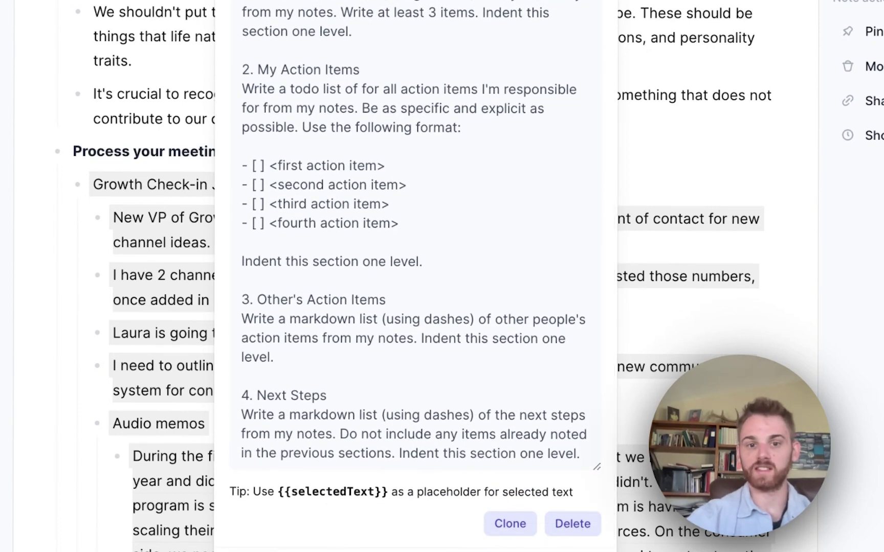
scroll(422, 276, down, 1)
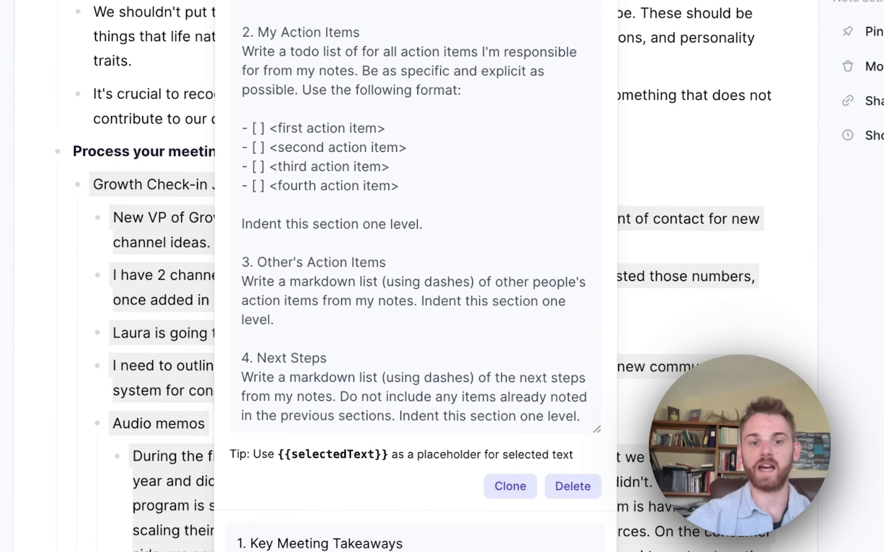
scroll(422, 277, down, 12)
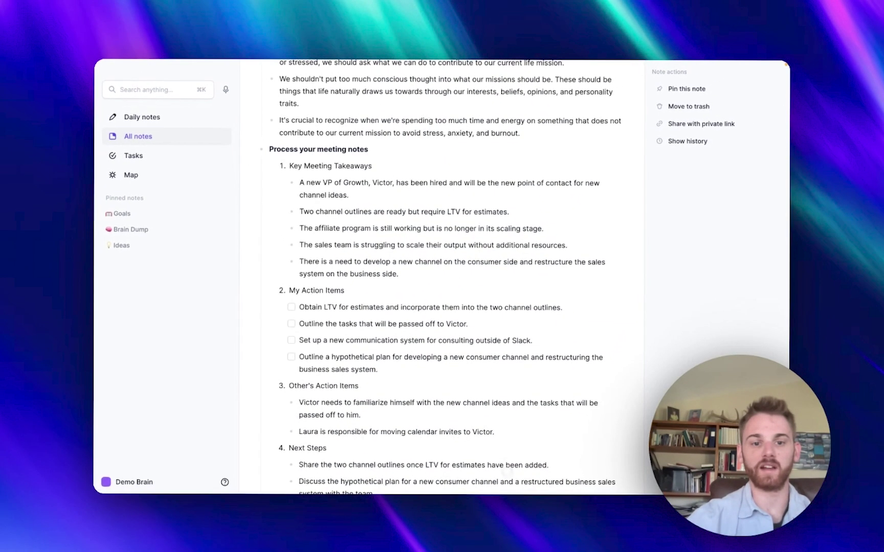
scroll(386, 221, down, 3)
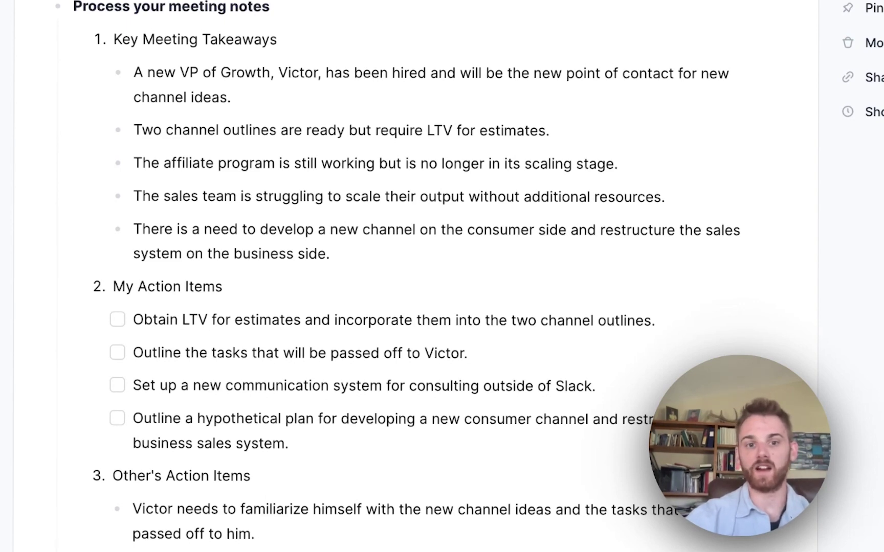
scroll(435, 276, down, 5)
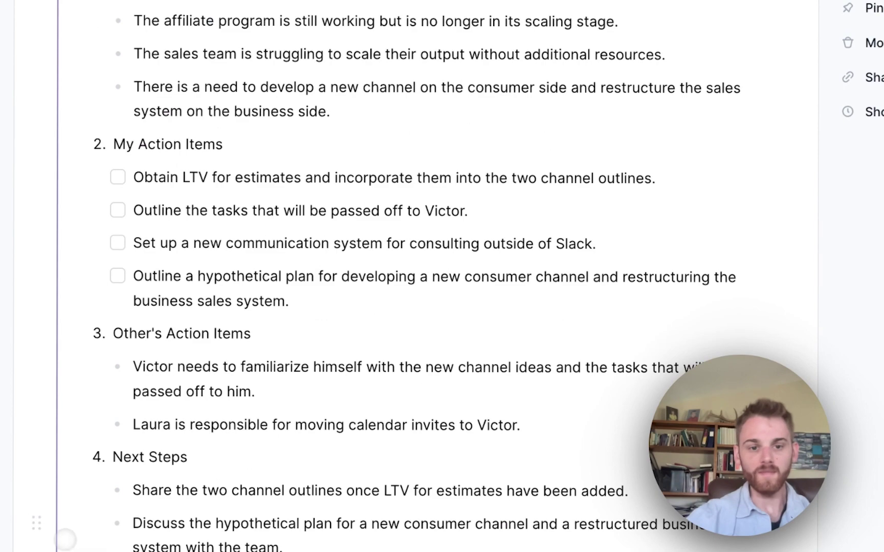
Step: Select the structured meeting notes and review the Executive Assistant prompt's full instructions
drag(597, 410, 279, 202)
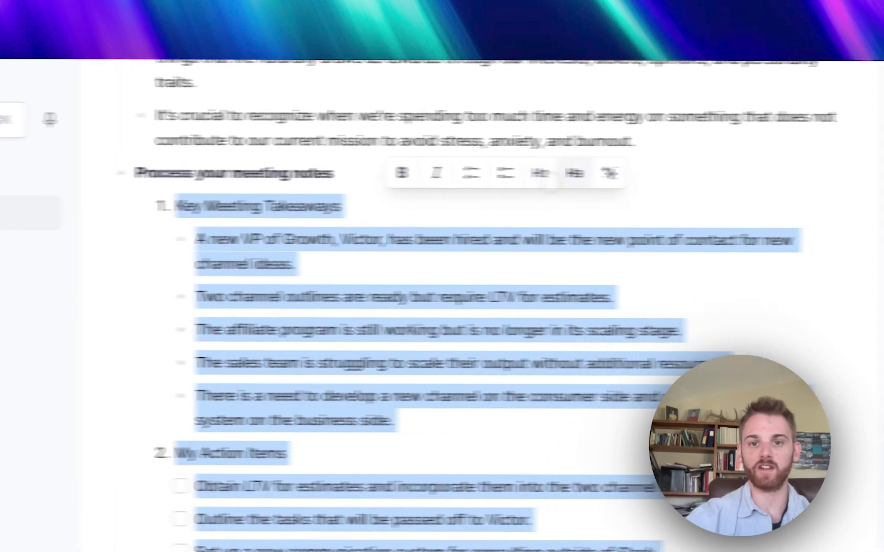
click(625, 173)
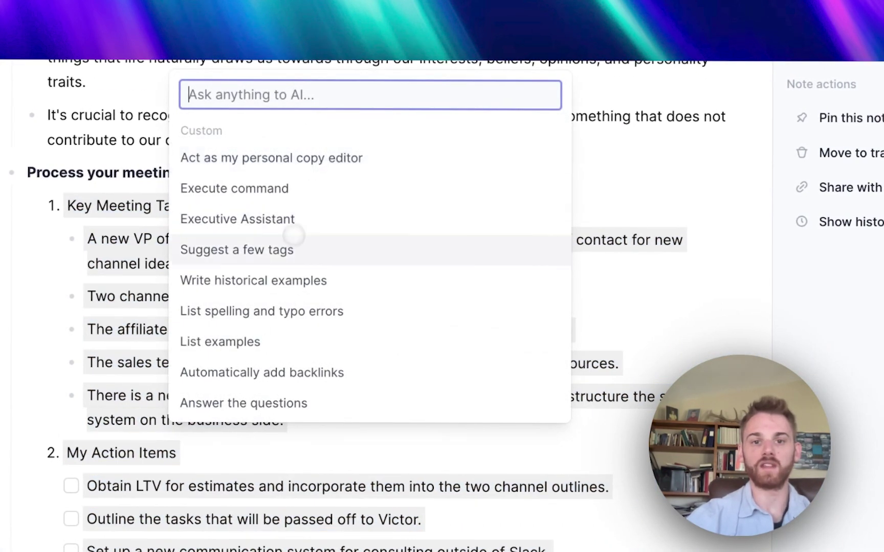
click(288, 227)
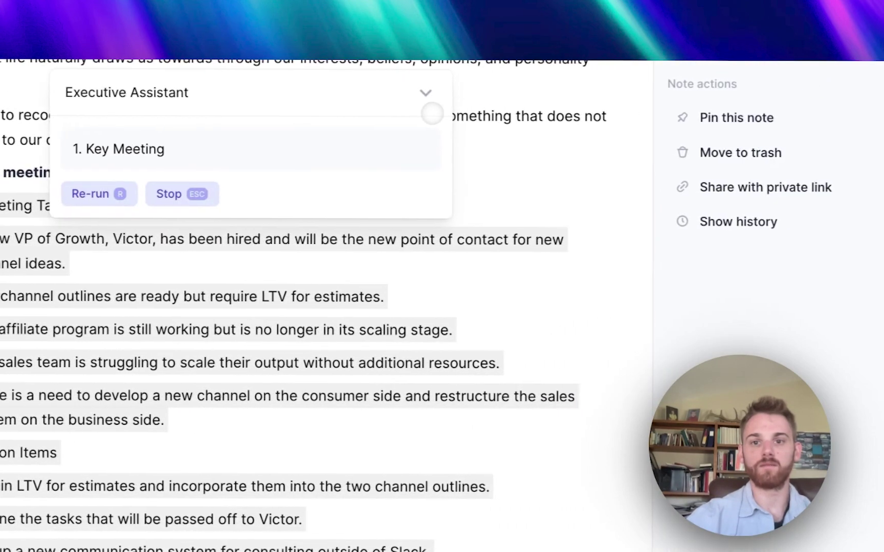
click(476, 118)
scroll(371, 204, down, 3)
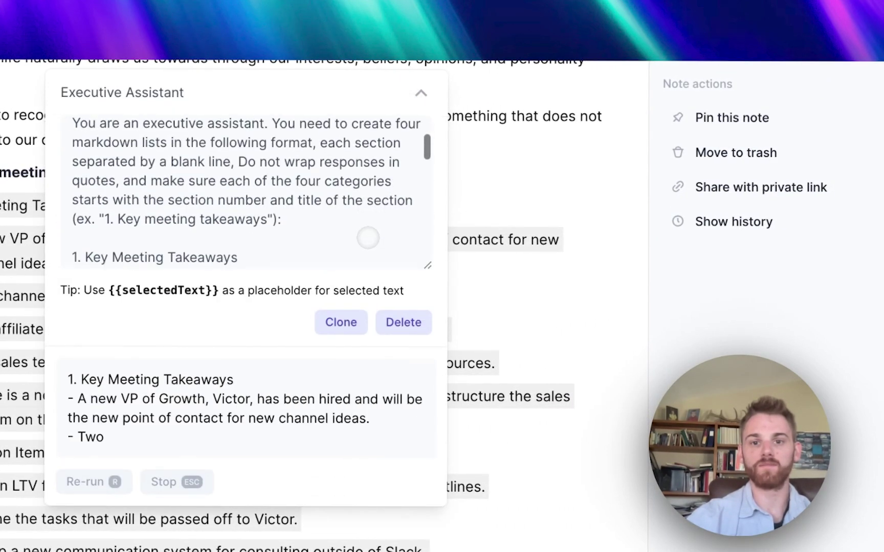
drag(428, 264, 426, 518)
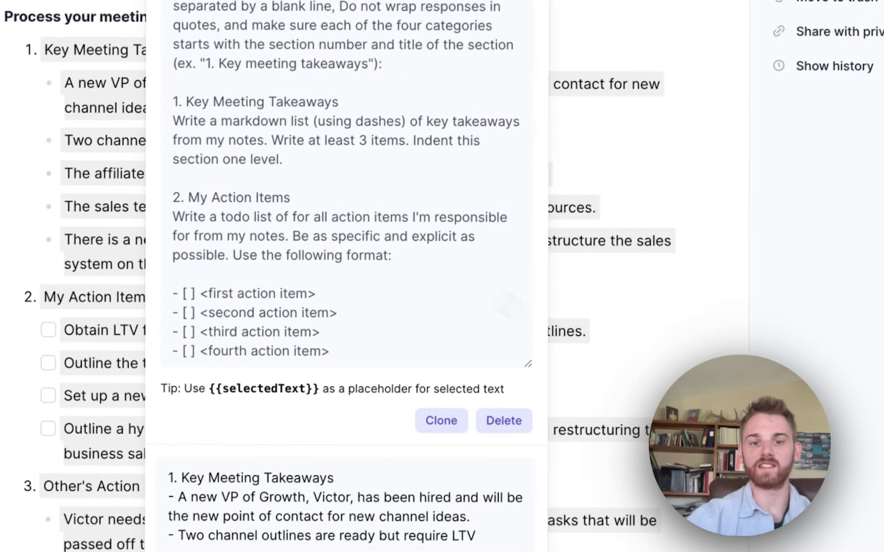
scroll(254, 178, up, 3)
click(255, 178)
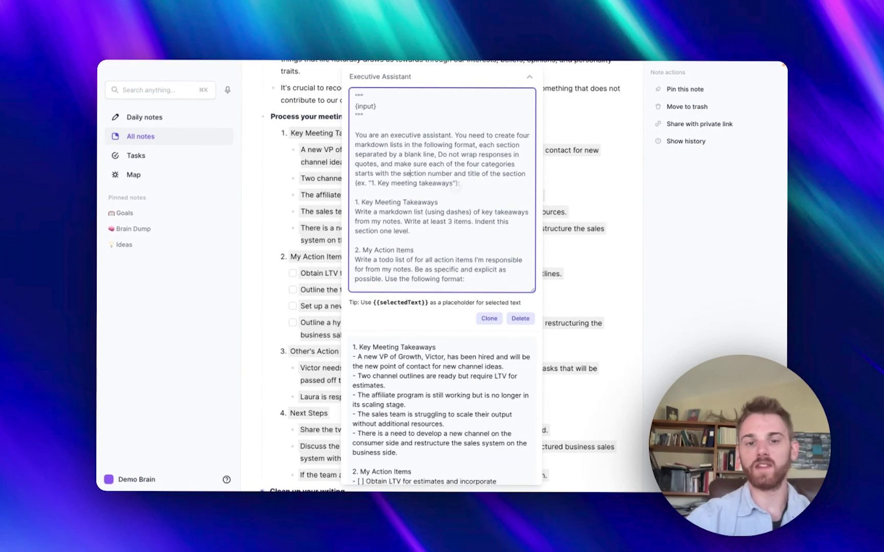
scroll(425, 203, down, 2)
scroll(423, 205, up, 2)
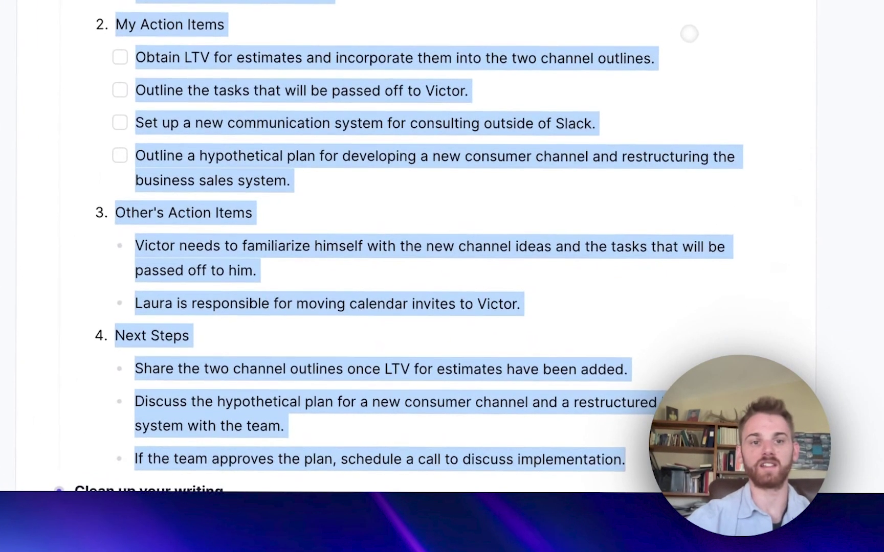
Step: Close the AI panel and expand 'Clean up your writing' to show the light tower bar sentence
click(689, 34)
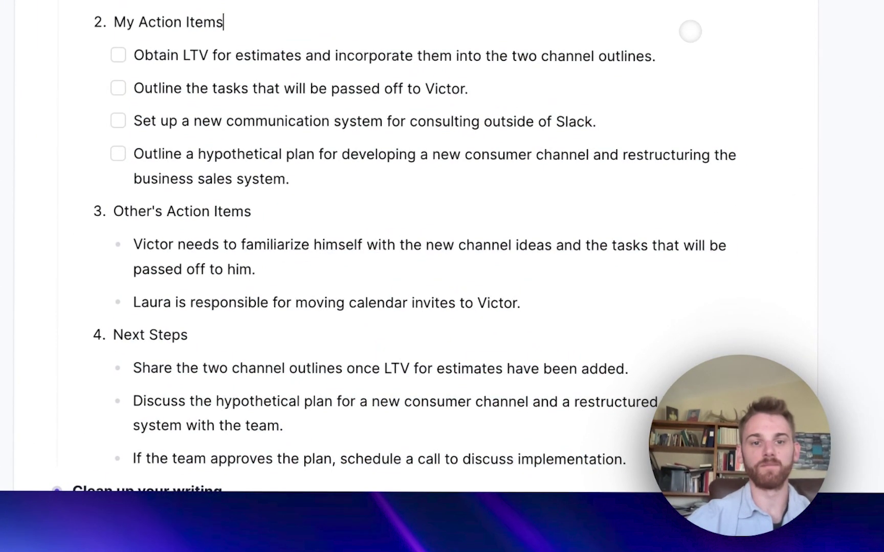
scroll(689, 33, down, 4)
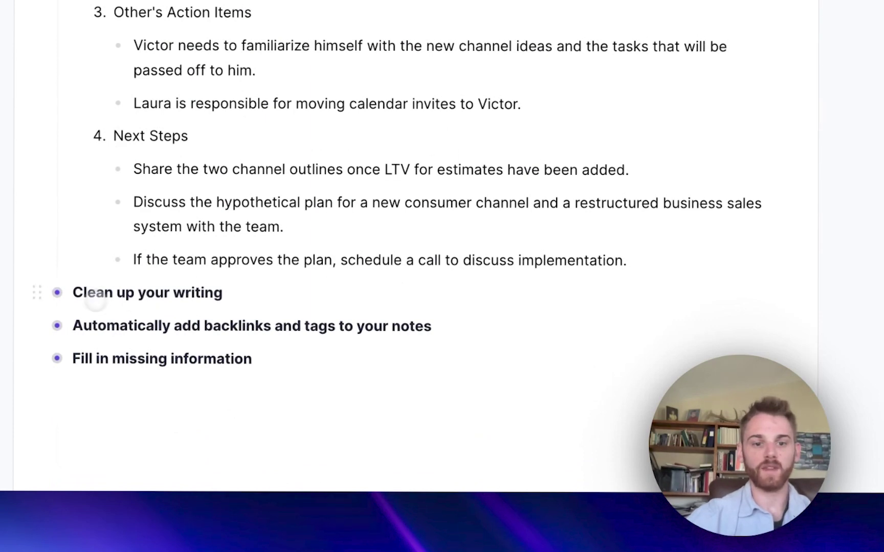
click(60, 293)
scroll(62, 293, down, 2)
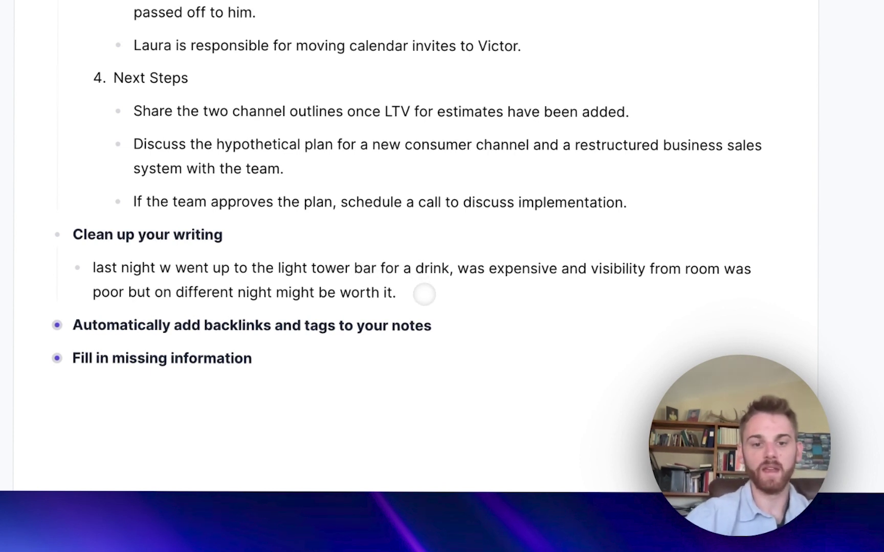
Step: Rewrite the light tower bar sentence with 'Act as a copy editor' and replace the original
click(424, 295)
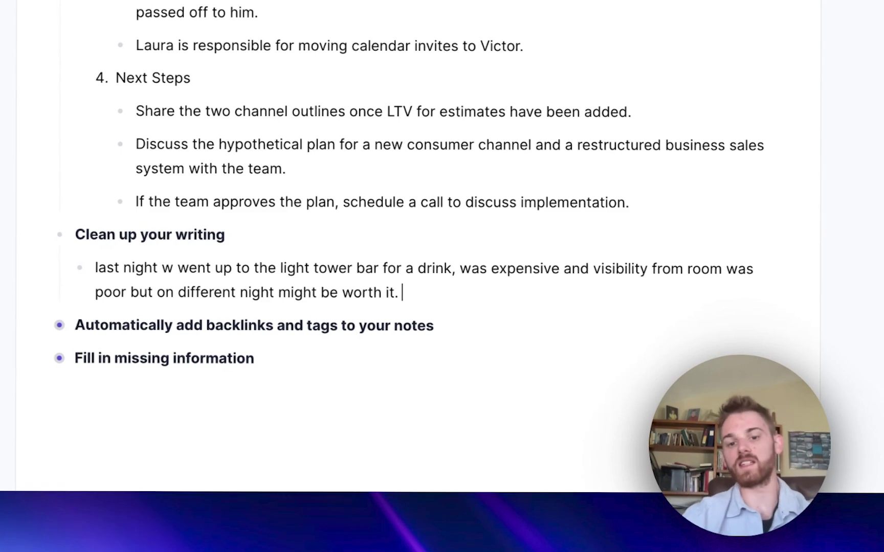
triple_click(424, 295)
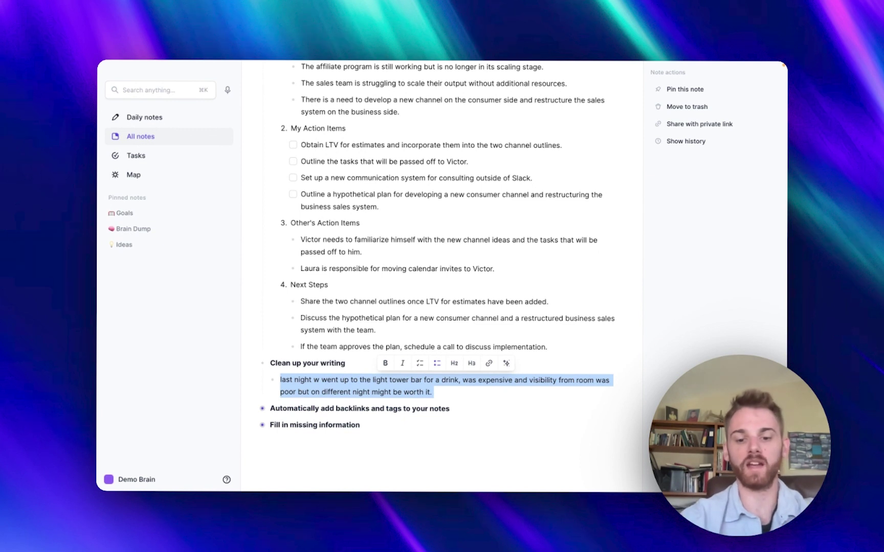
key(super+j)
text(copy)
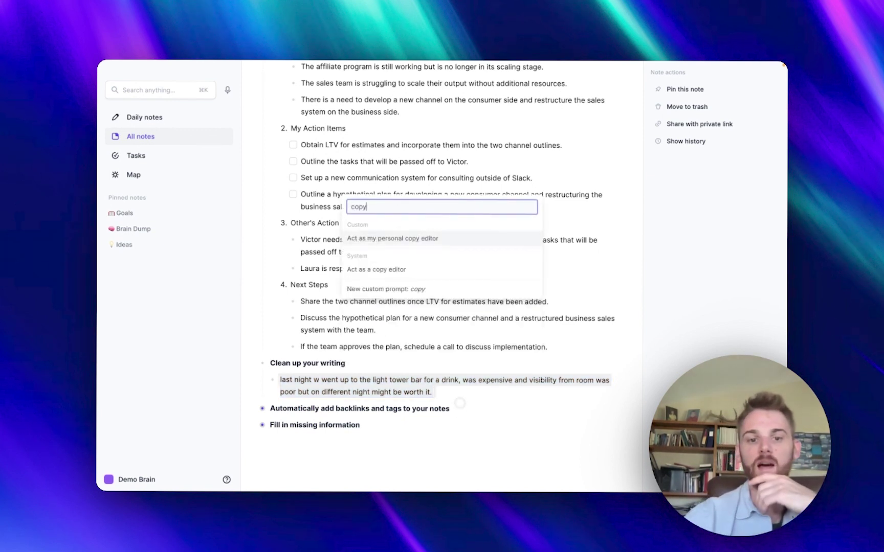
click(379, 265)
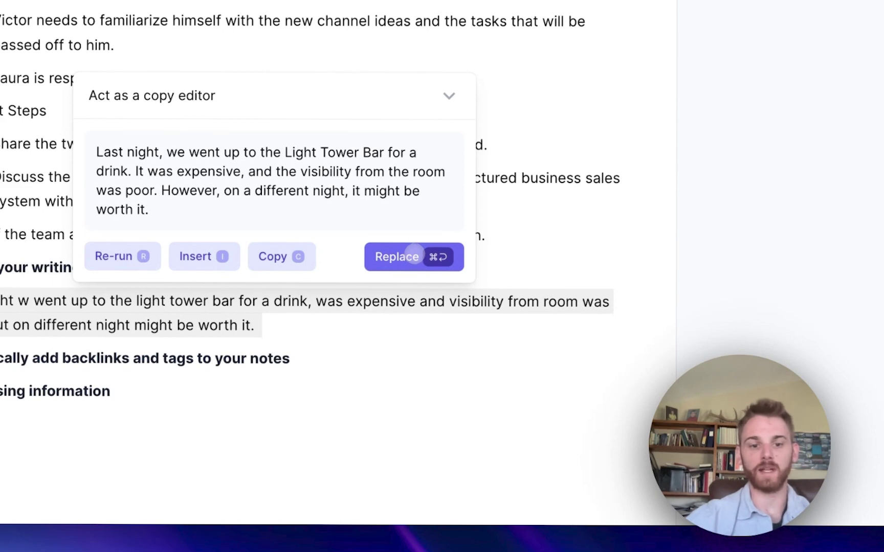
click(414, 256)
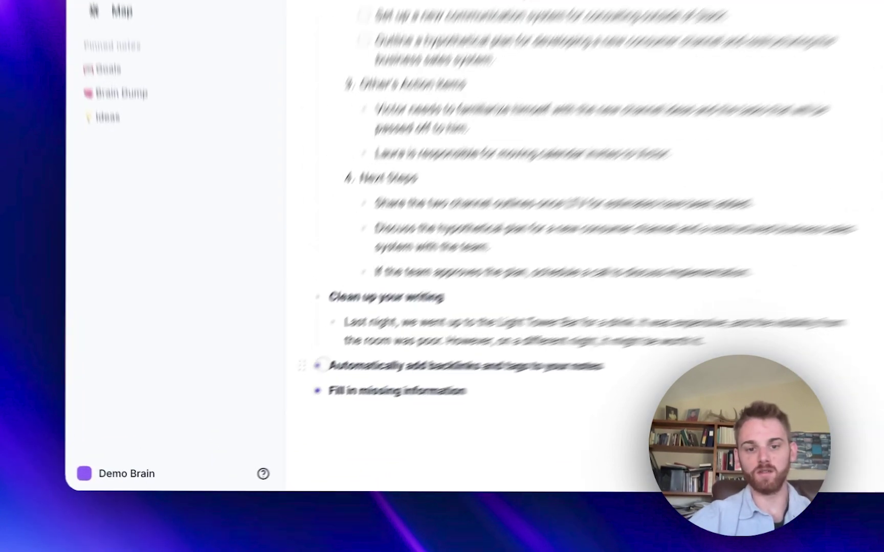
Step: Expand the backlinks bullet's Boulder walk sentence, then try a [[ link before 'just' and remove it
click(262, 408)
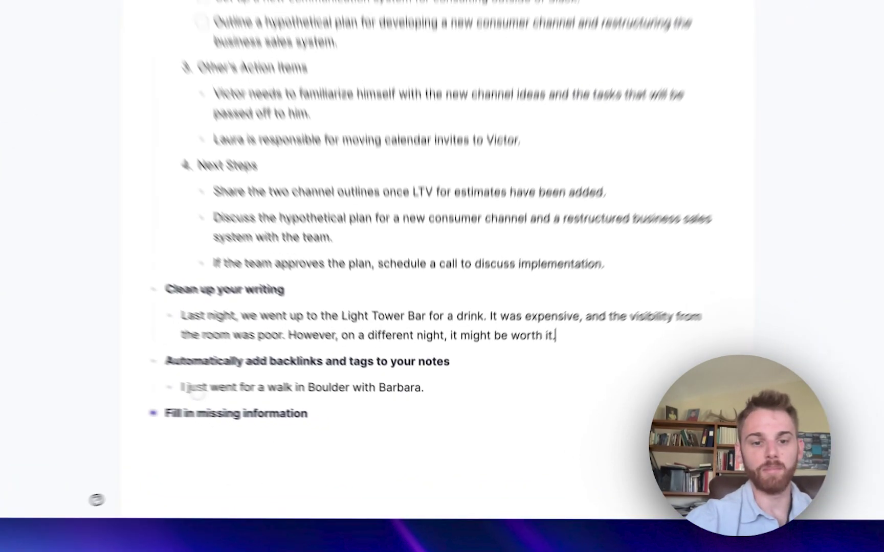
double_click(290, 409)
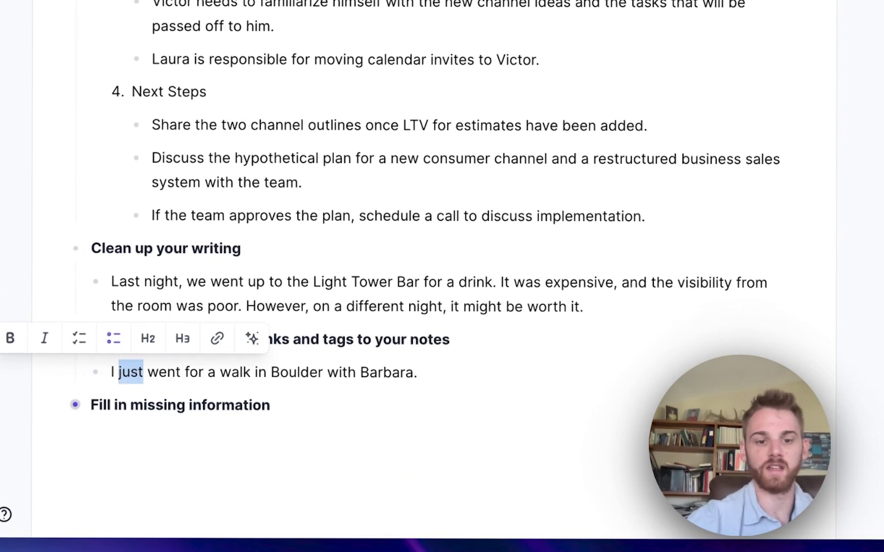
text([[)
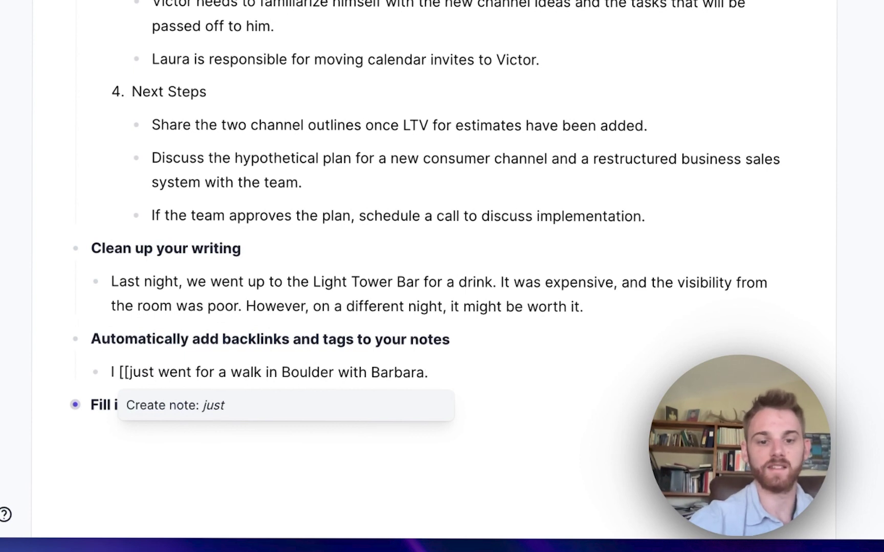
click(191, 440)
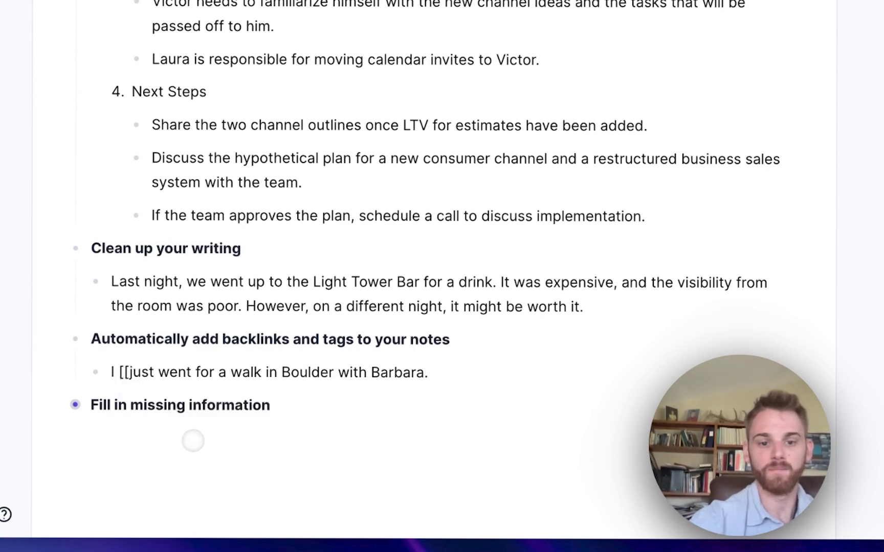
click(129, 373)
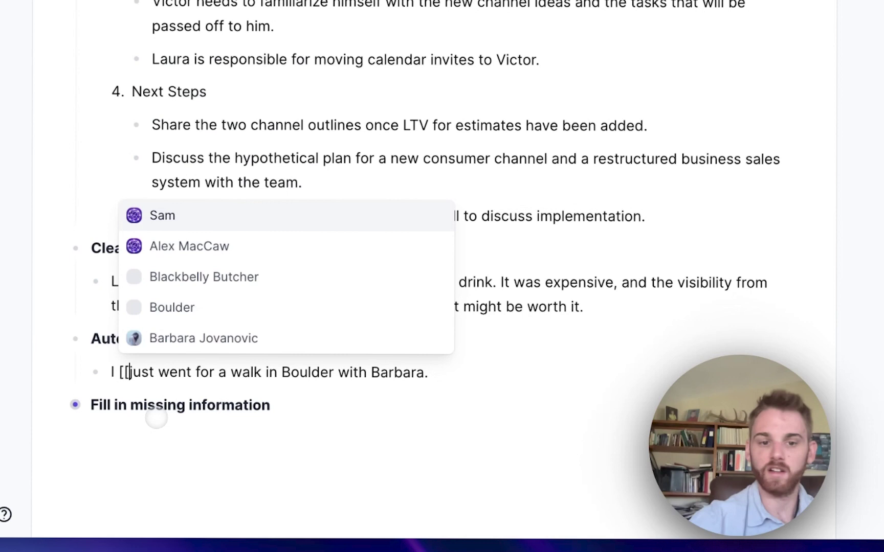
key(BackSpace)
key(BackSpace)
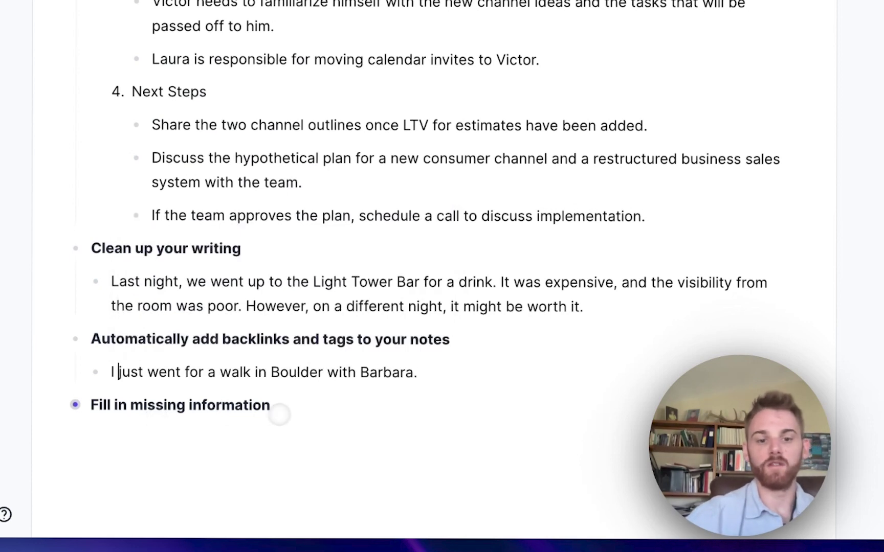
Step: Replace the walk sentence with the 'Automatically add backlinks' output, which adds [[ before Boulder and the name
triple_click(243, 376)
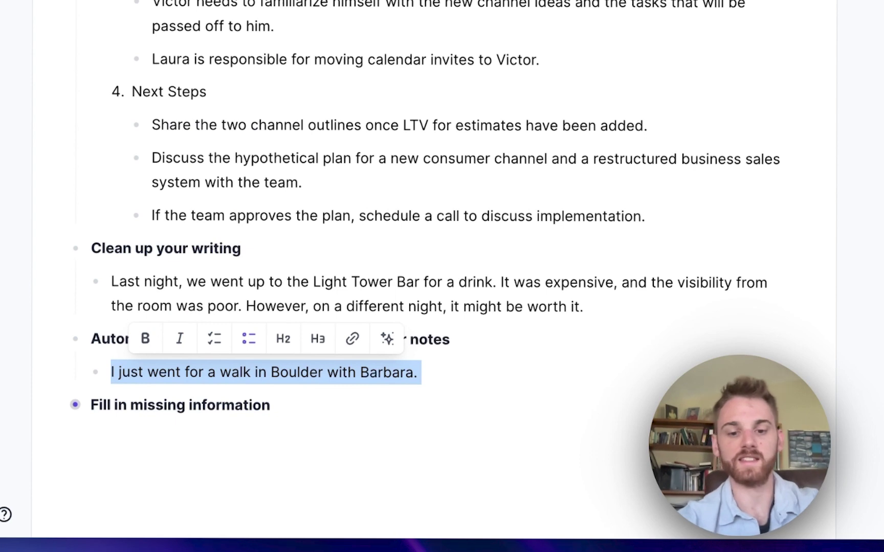
key(super+j)
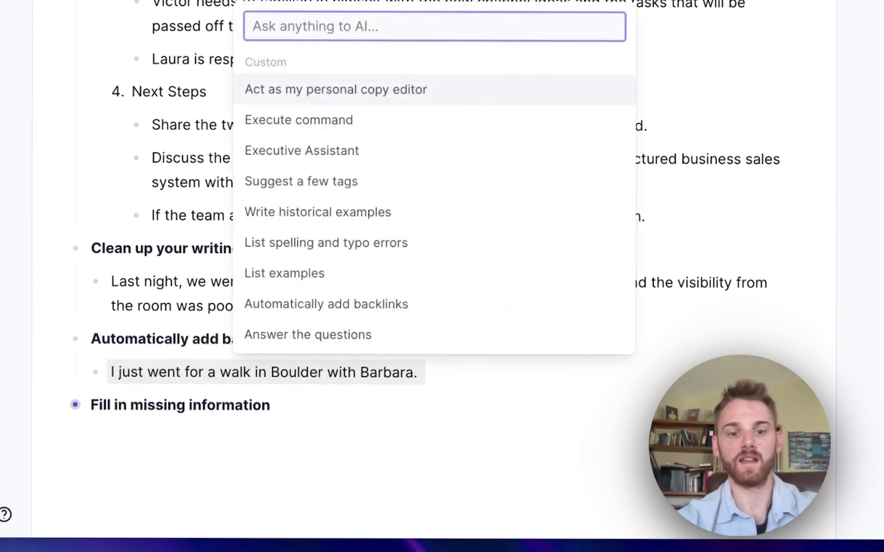
text(back)
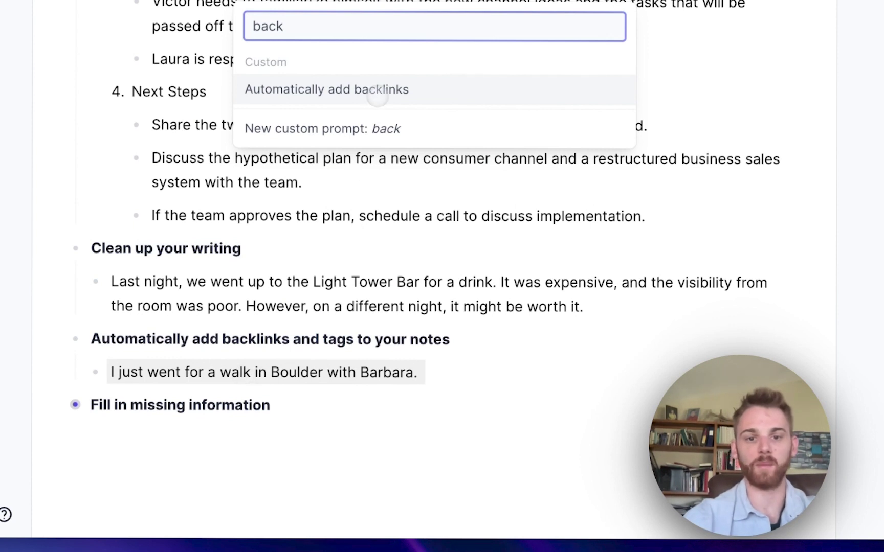
click(377, 92)
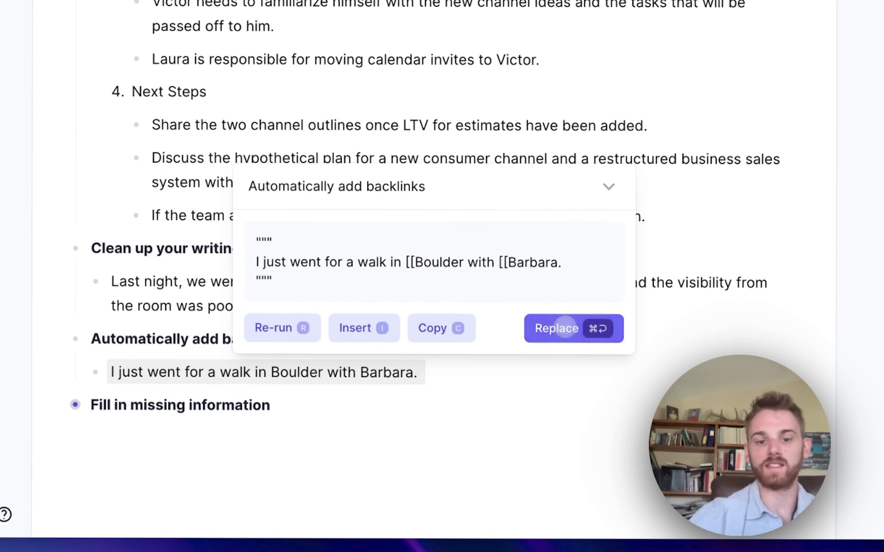
click(565, 328)
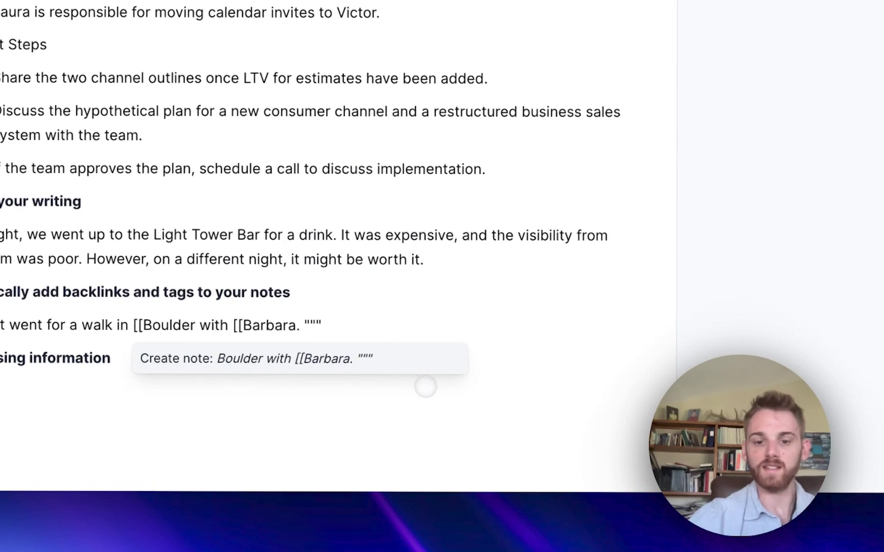
Step: Link Boulder and the companion's name to their existing notes
click(285, 357)
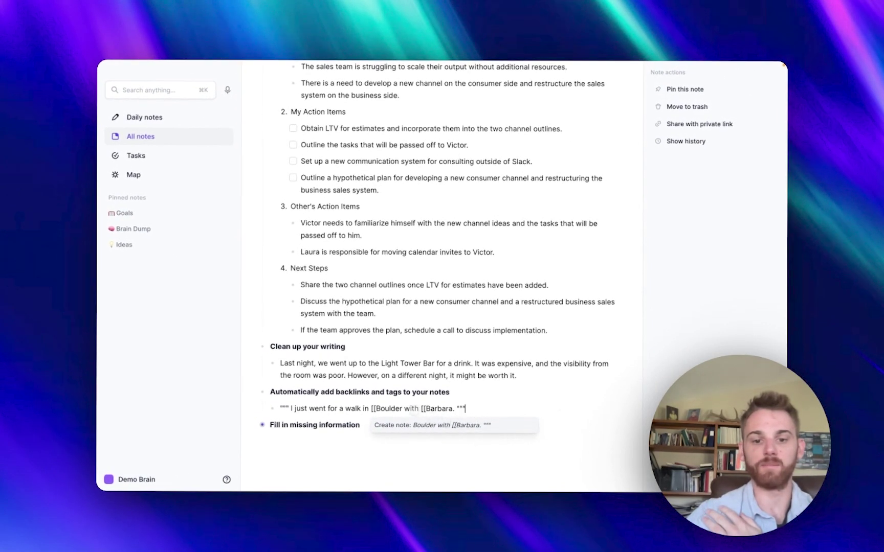
click(402, 409)
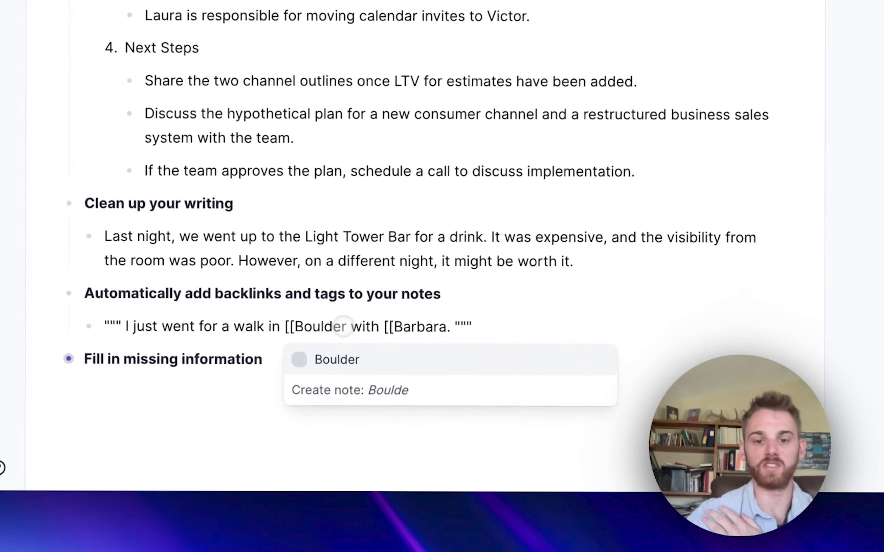
key(Right)
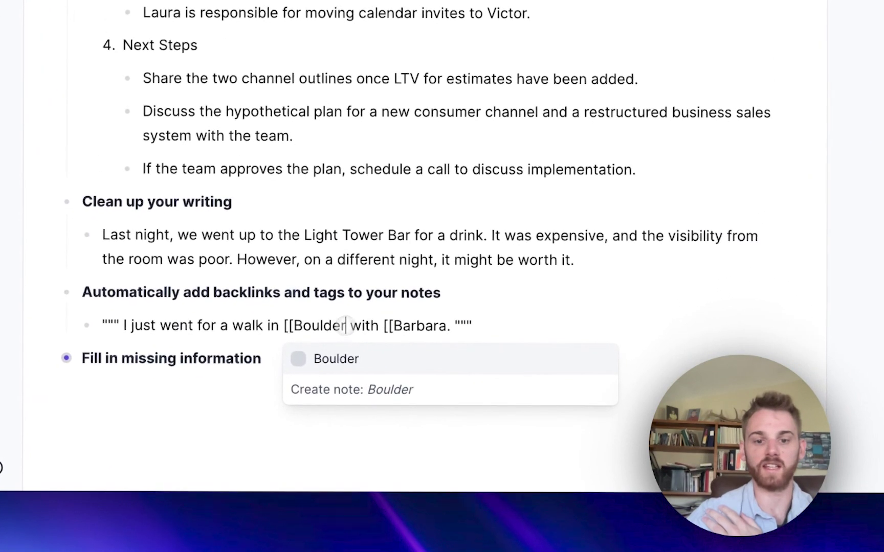
click(343, 364)
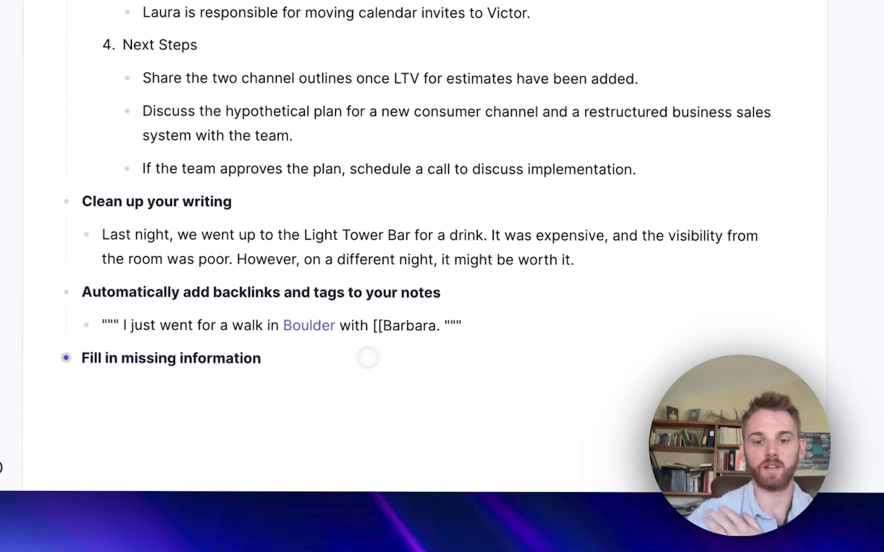
click(434, 329)
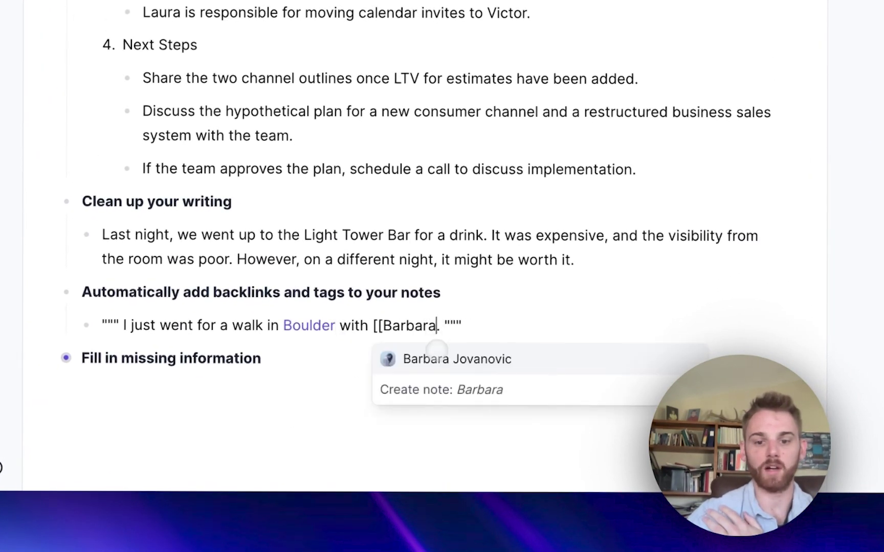
click(437, 357)
click(558, 321)
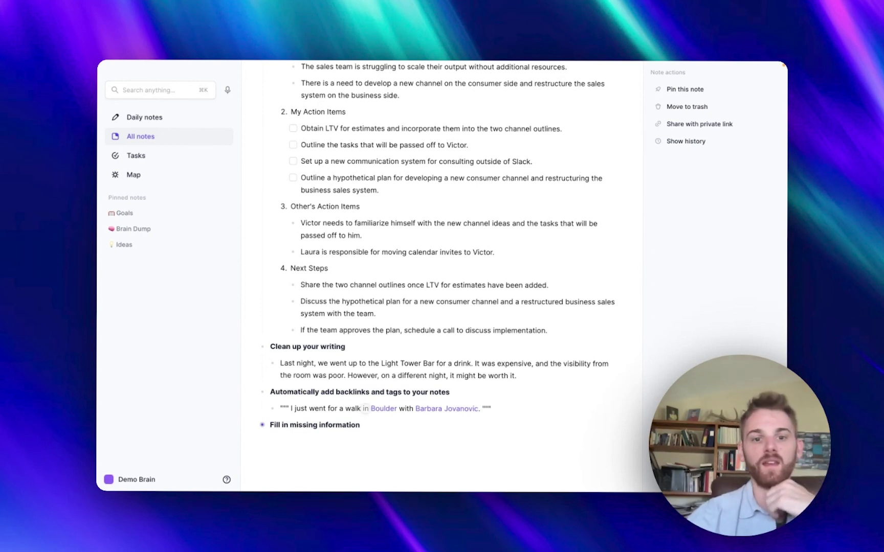
scroll(425, 358, up, 2)
scroll(425, 358, up, 2)
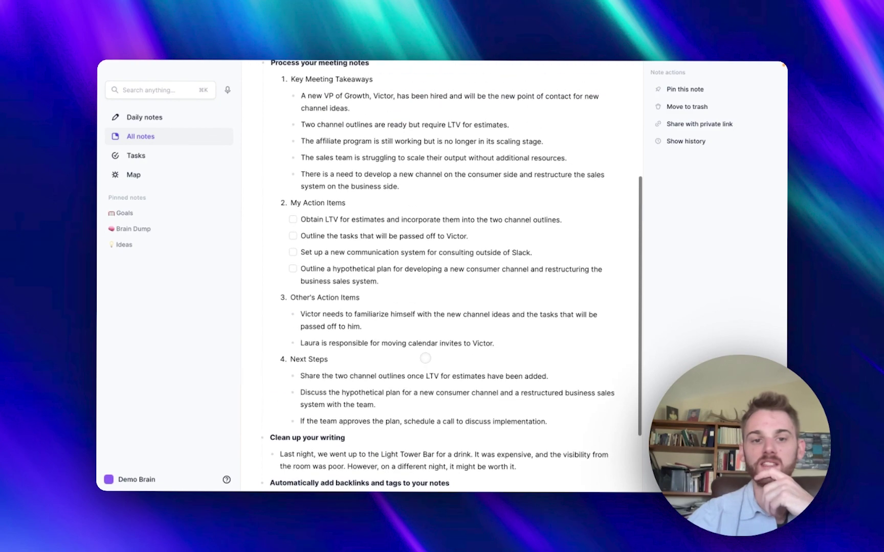
scroll(425, 358, up, 1)
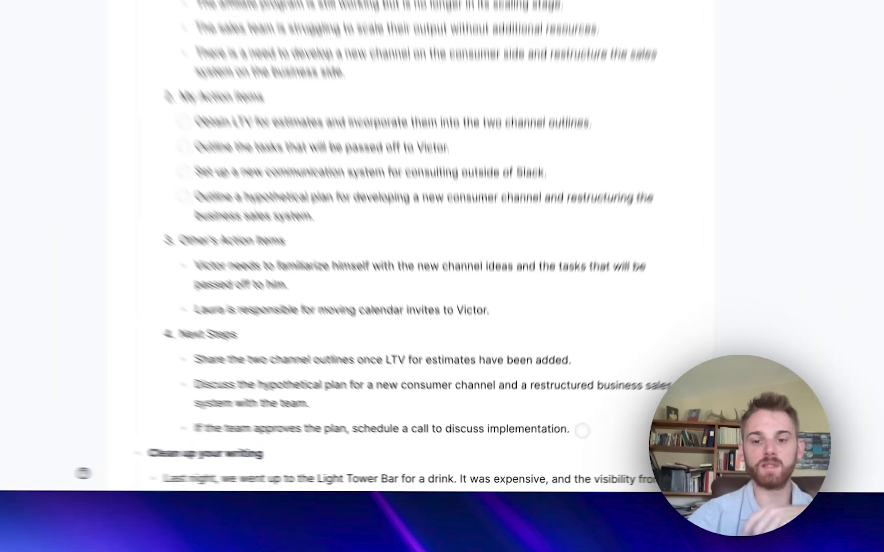
drag(547, 451, 314, 233)
drag(373, 227, 425, 156)
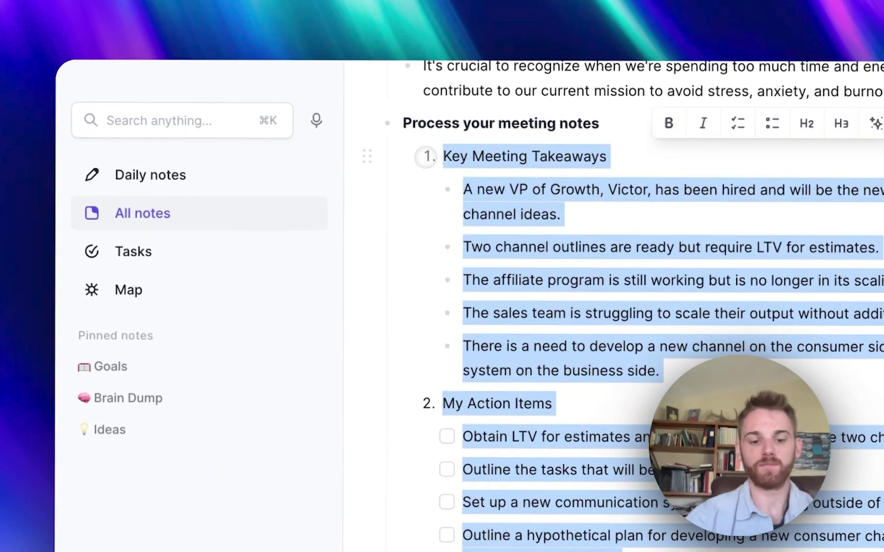
key(super+j)
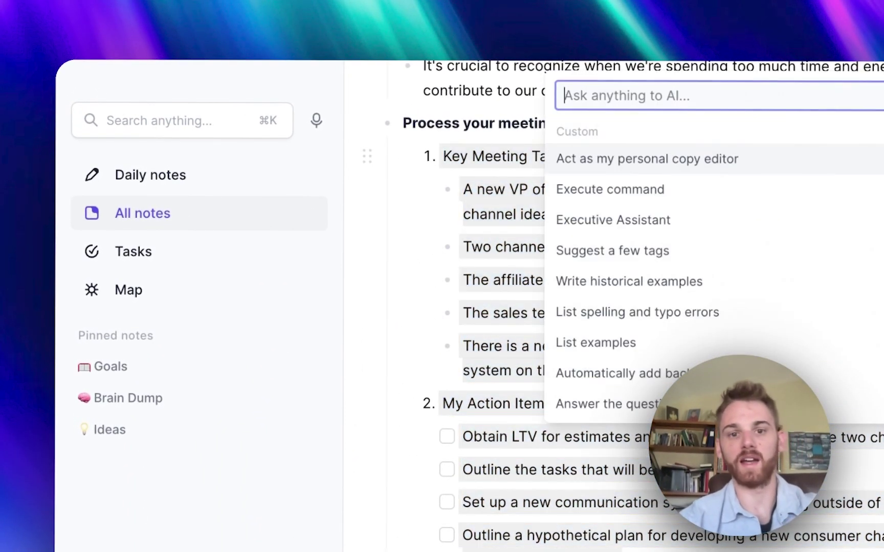
text(tag)
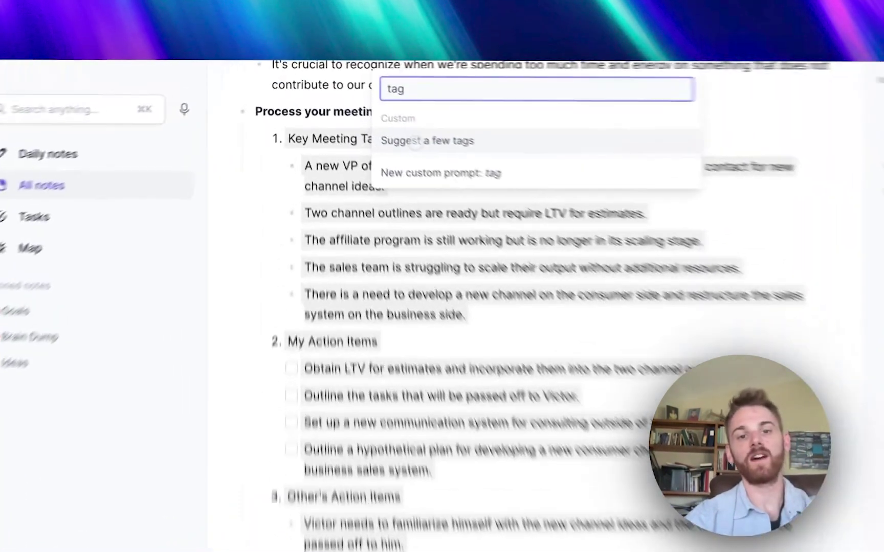
click(368, 109)
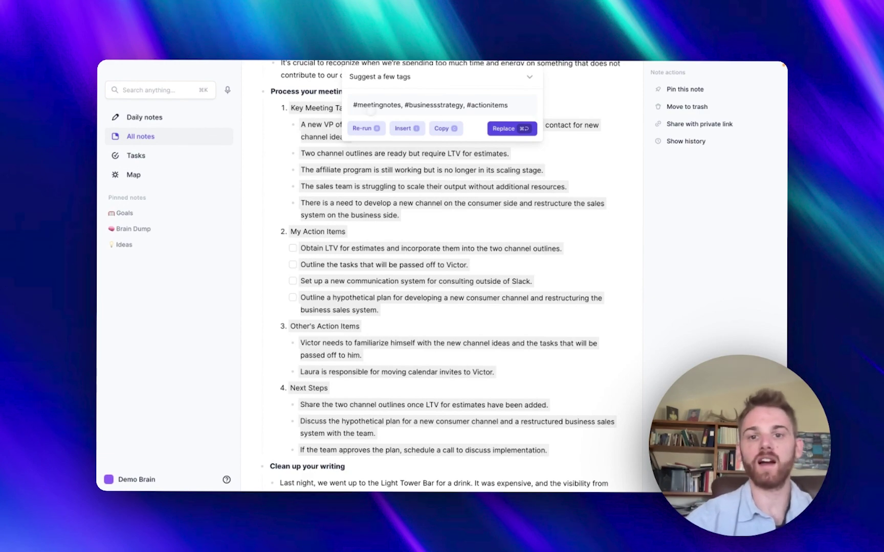
click(508, 79)
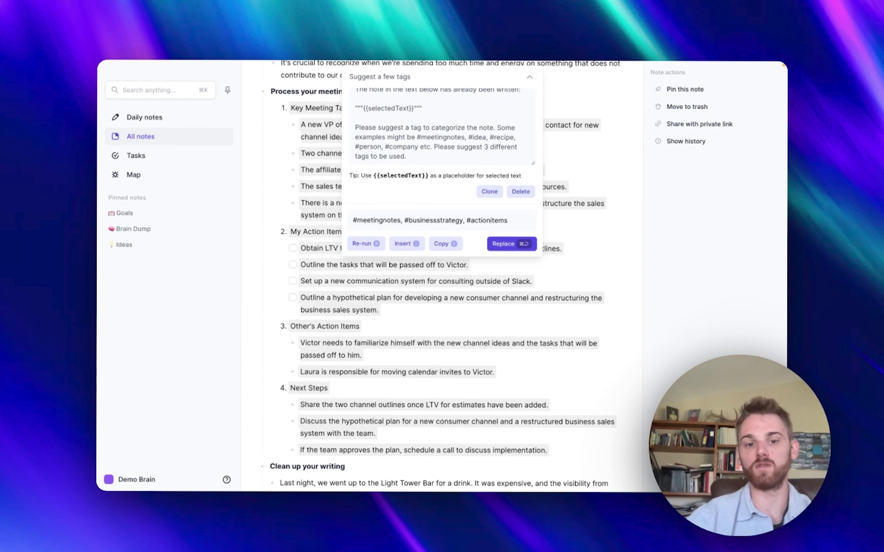
key(Escape)
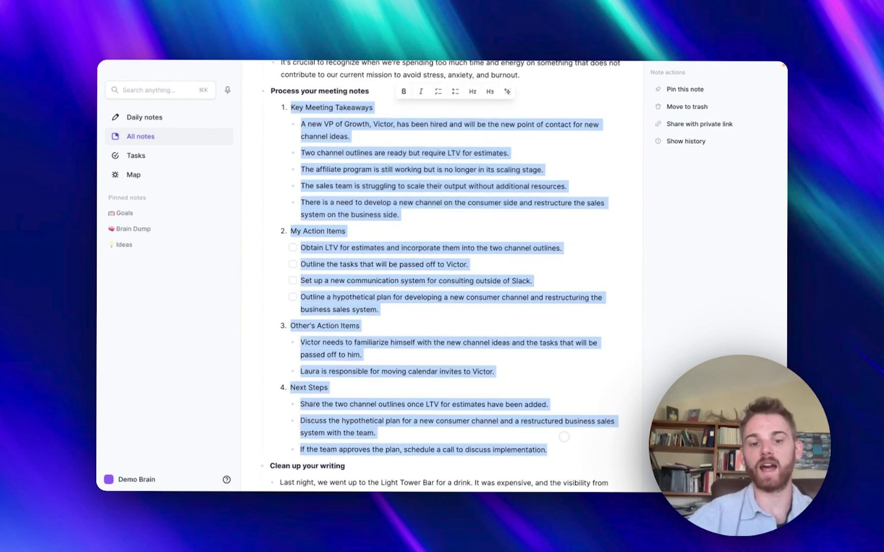
scroll(561, 435, down, 3)
Step: Expand 'Fill in missing information' and select its Estes Park to Denver airport drive question
click(526, 408)
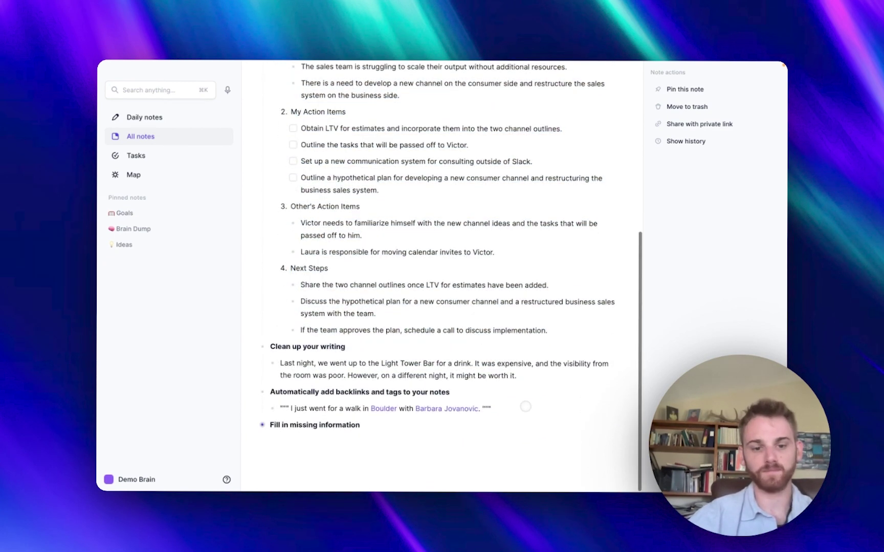
click(261, 425)
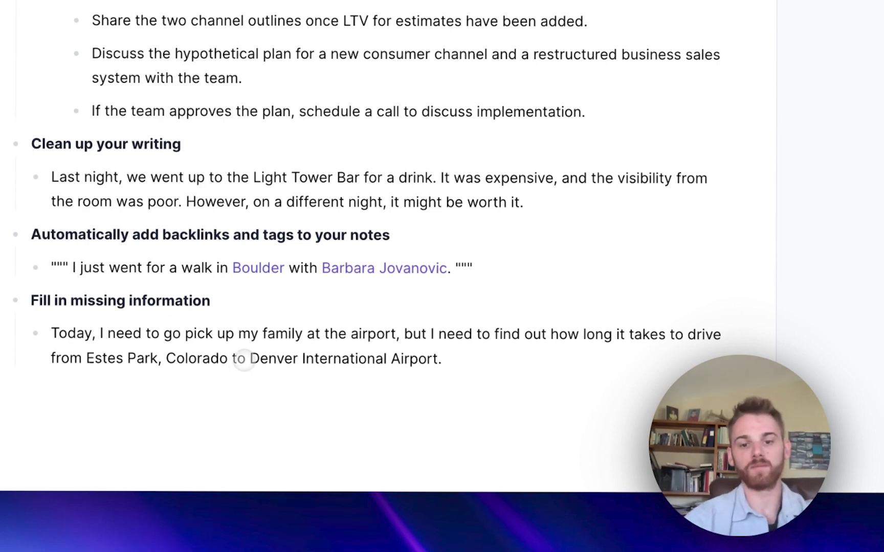
triple_click(241, 359)
Step: Run the AI 'Answer the questions' prompt and insert its 1 hour 40 minute drive answer below
key(super+j)
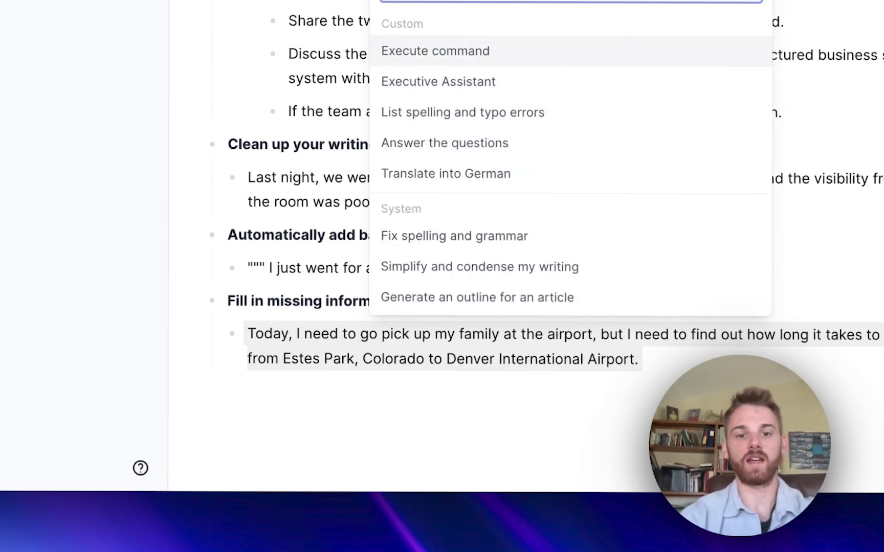
text(nswer)
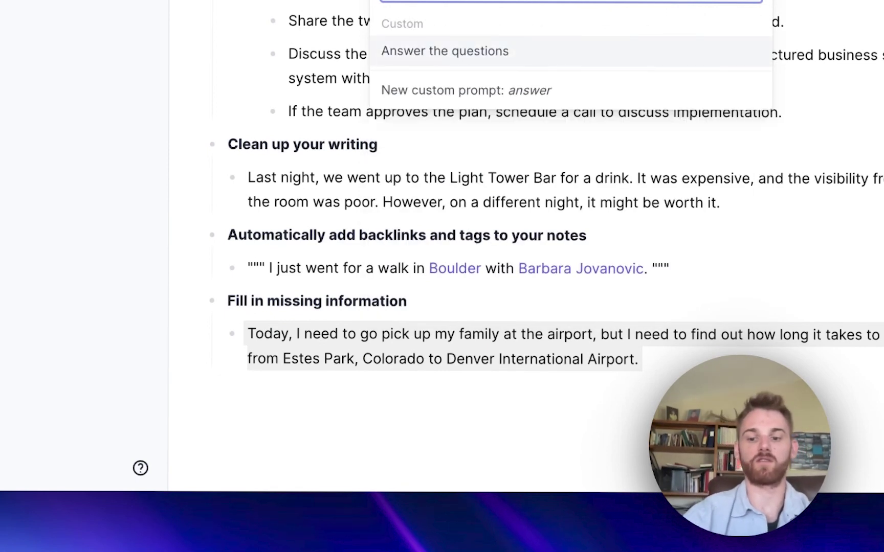
key(Return)
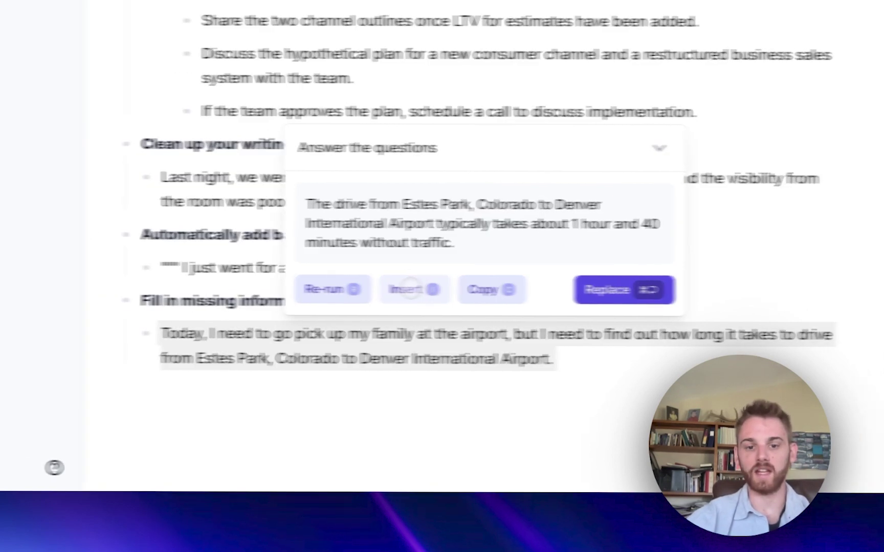
click(400, 290)
click(521, 432)
click(289, 412)
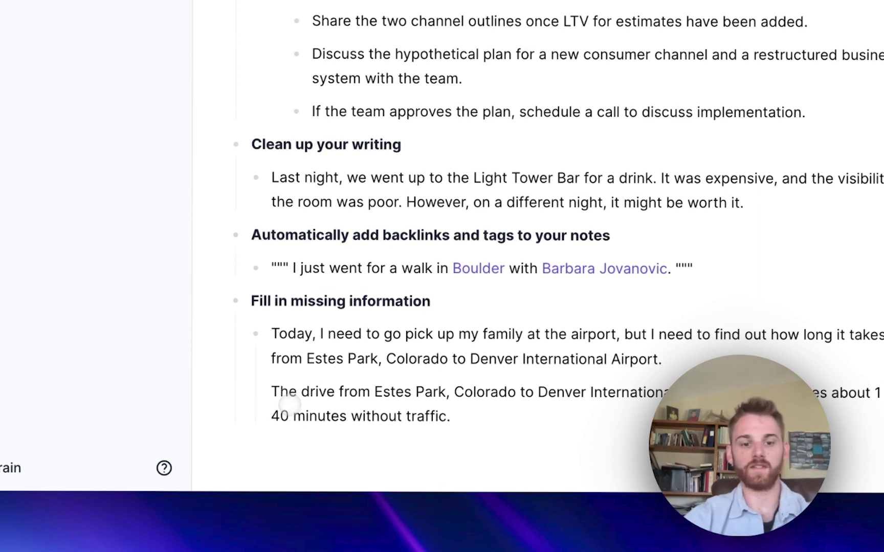
click(271, 392)
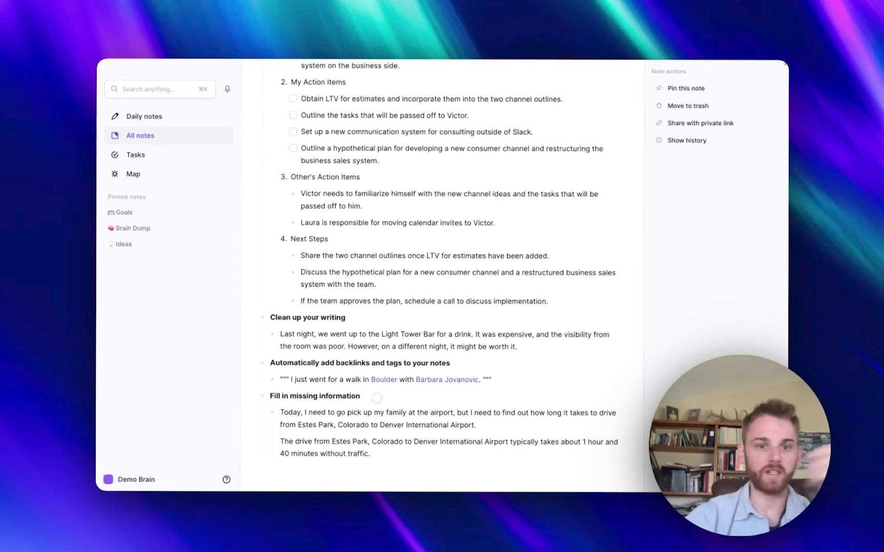
scroll(456, 266, up, 10)
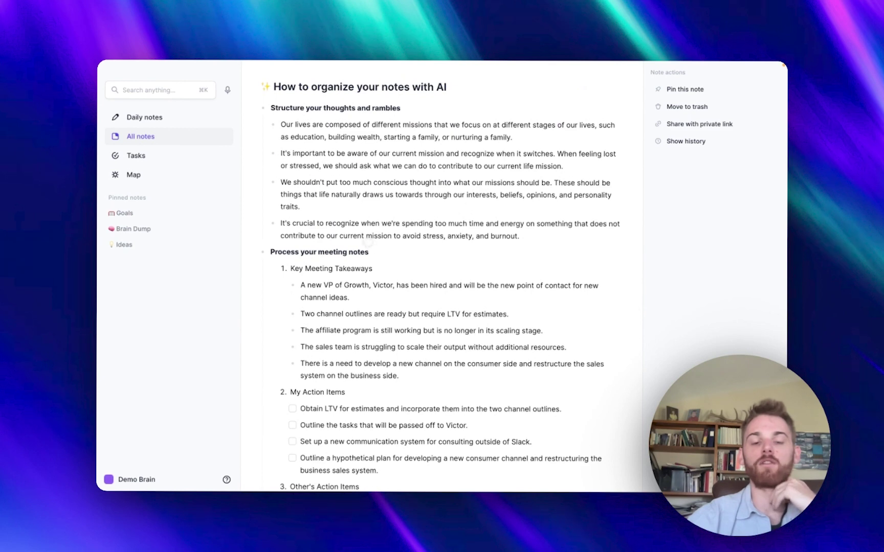
scroll(351, 229, down, 3)
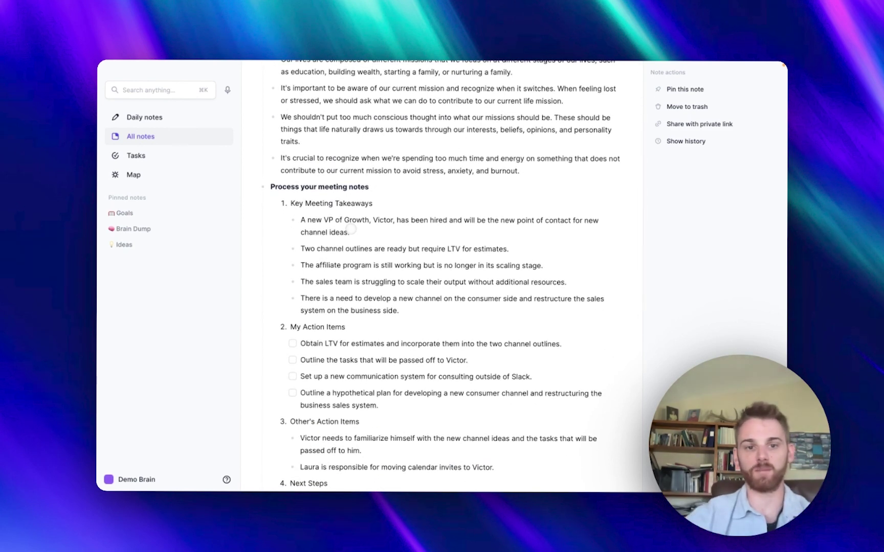